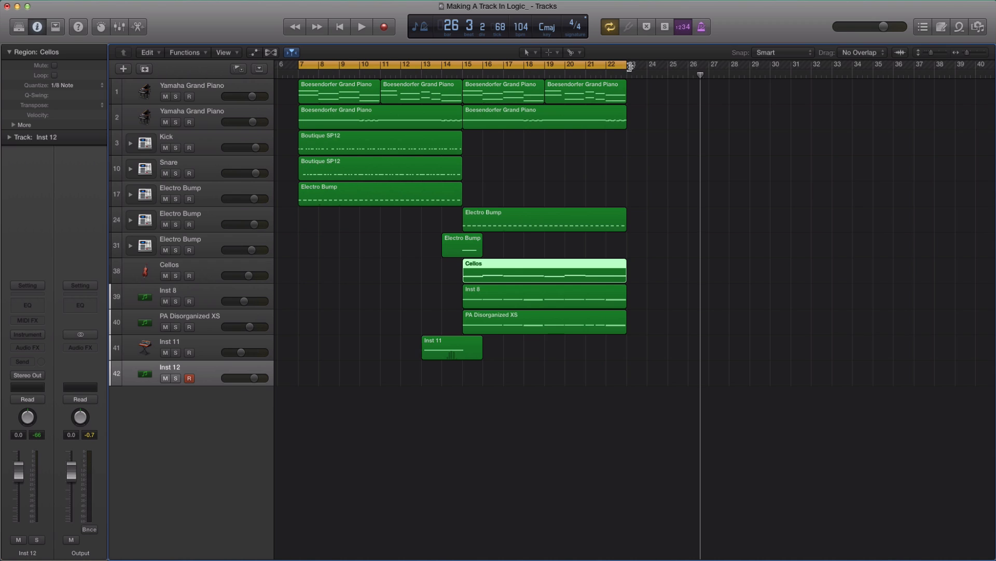
- Extend the cycle range to bar 31 and duplicate the second section's regions to start at bar 23 without copying automation data
left_click_drag(625, 65, 790, 66)
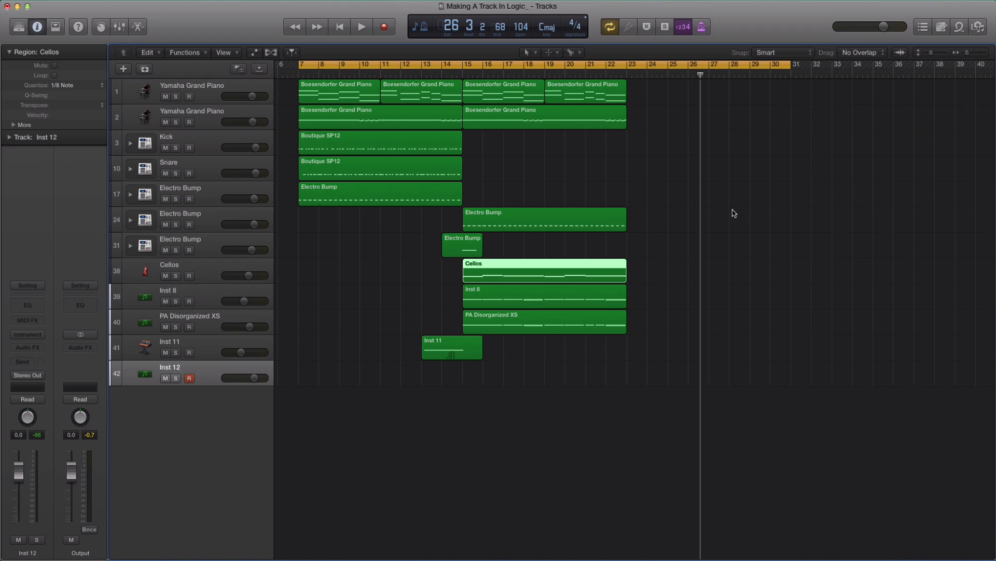
left_click_drag(616, 419, 638, 90)
left_click(670, 240)
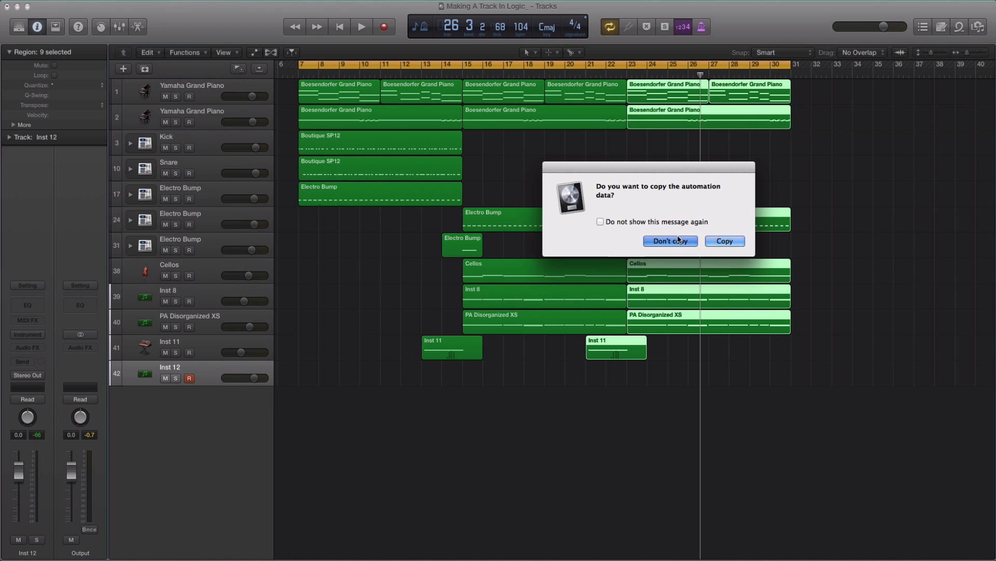
- Delete the copied Boesendorfer Grand Piano region at bar 23 on the second piano track
left_click(653, 155)
left_click(691, 124)
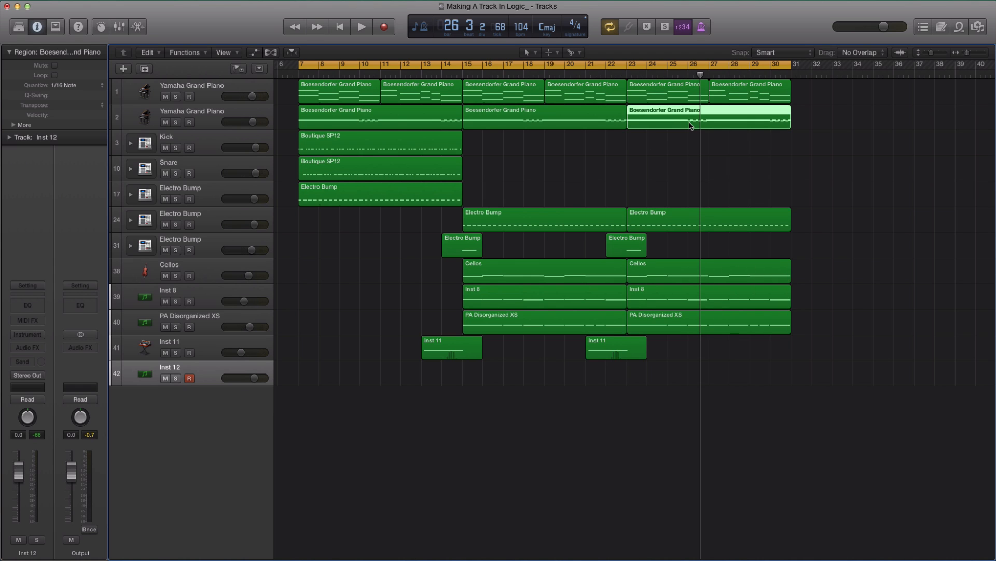
key("Delete")
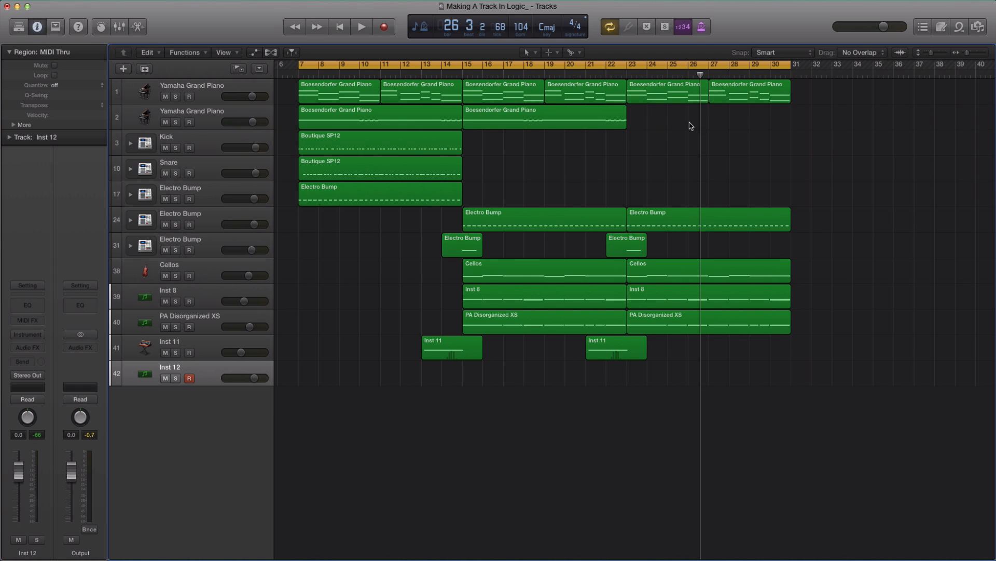
- Solo the second Yamaha Grand Piano track, listen to it briefly, and turn the solo off
left_click(177, 122)
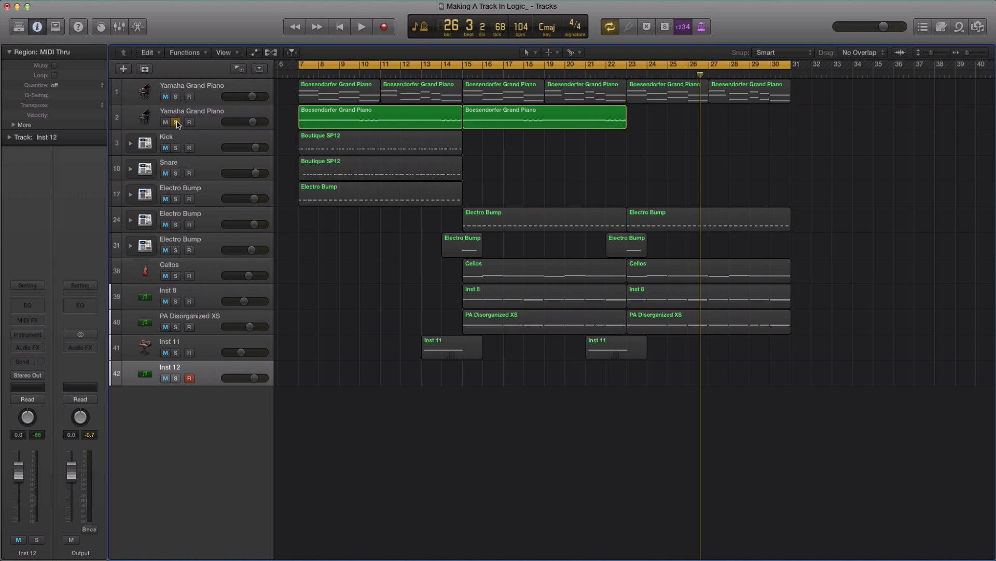
key("space")
left_click(177, 123)
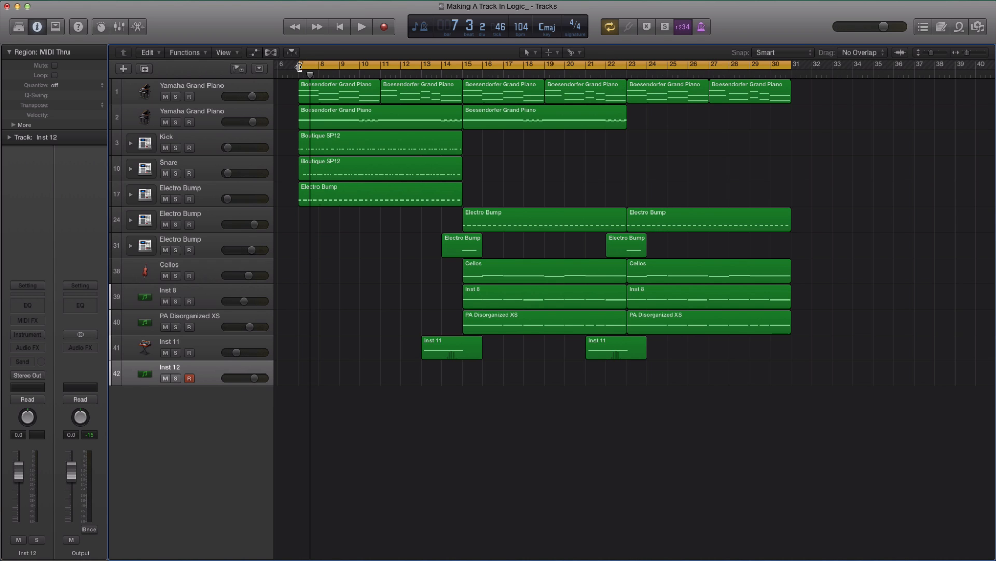
- Shorten the cycle range to bars 23 to 31 and play back the start of the new section
left_click_drag(299, 67, 628, 65)
key("space")
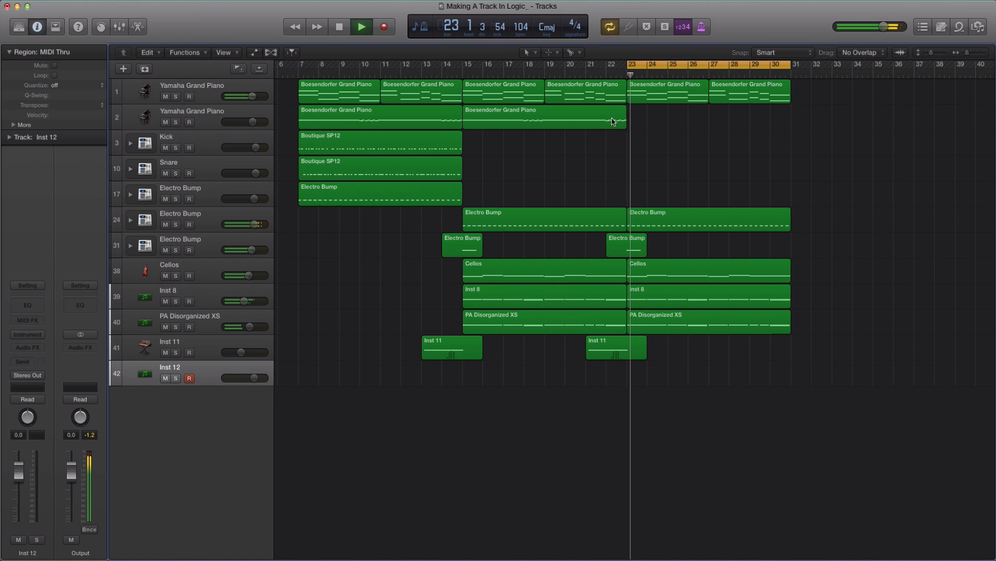
key("space")
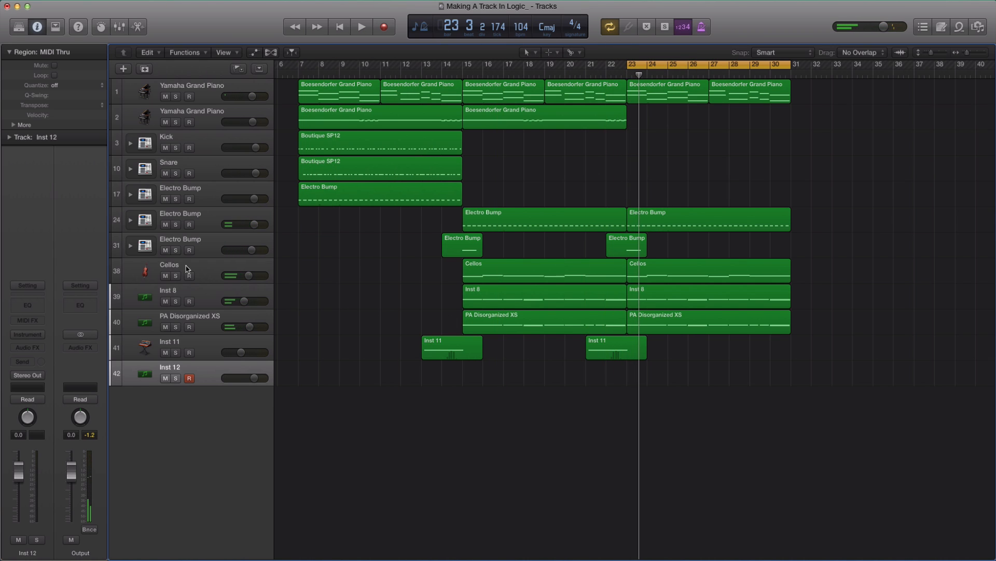
- Listen to the Inst 8 track soloed, then unsolo it and play the section from bar 23 in the full mix
left_click(176, 304)
key("space")
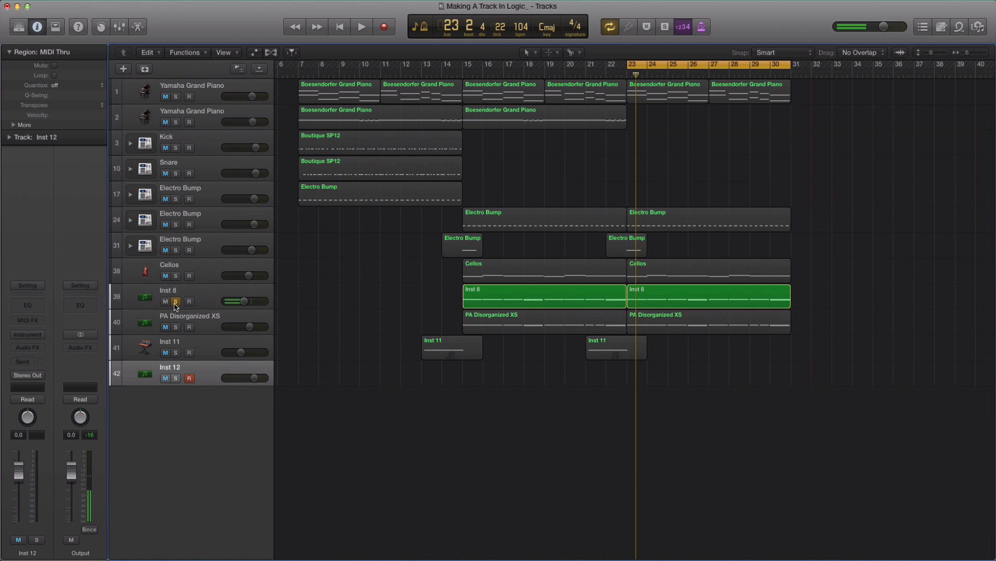
left_click(175, 302)
key("space")
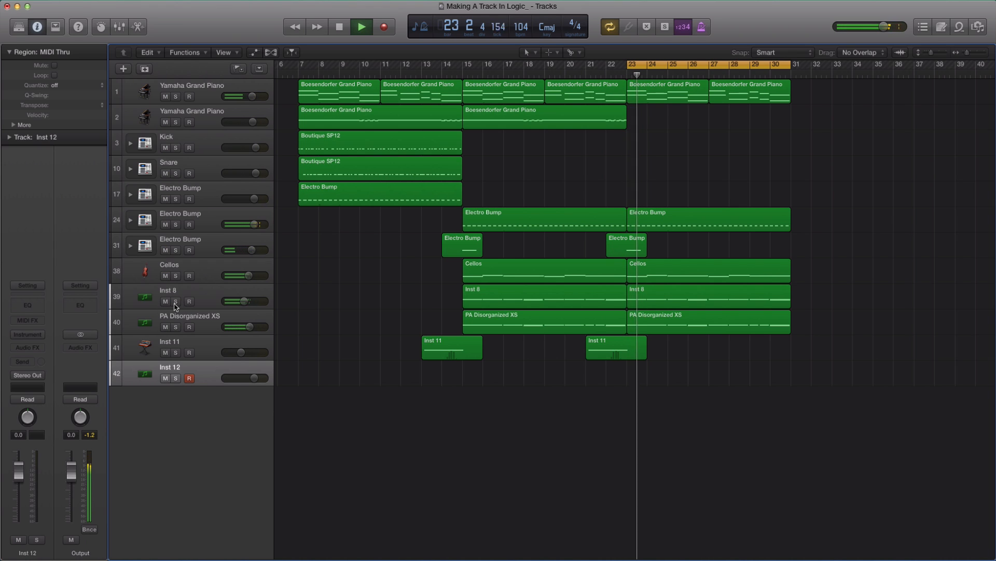
key("space")
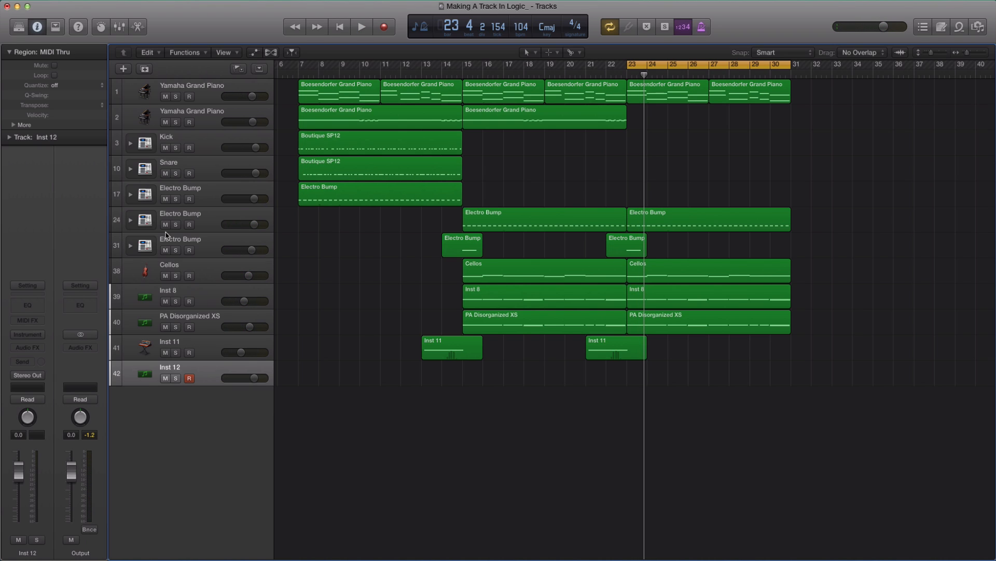
- Create one new software instrument track and load the Tone2 Gladiator synth on it
left_click(123, 69)
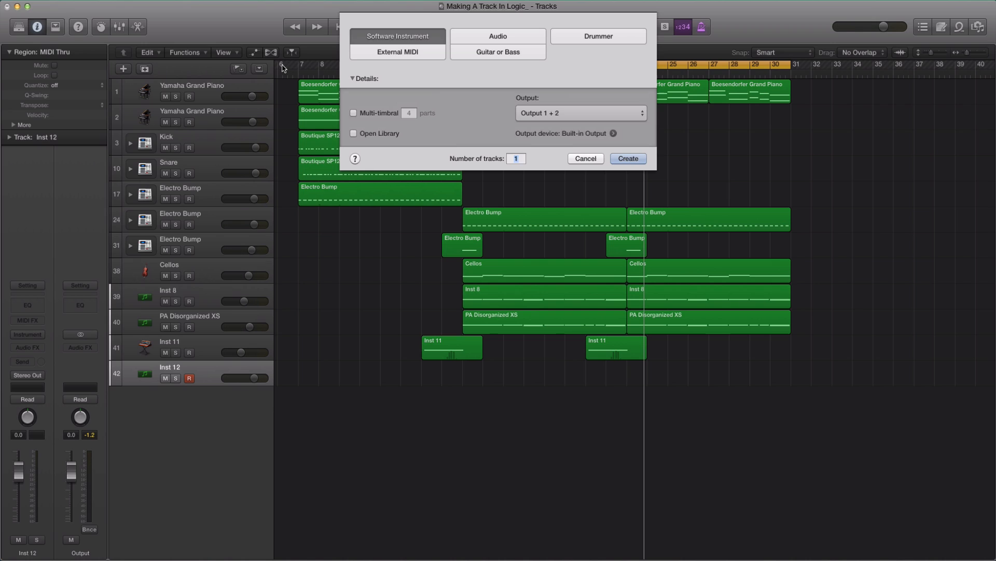
left_click(619, 163)
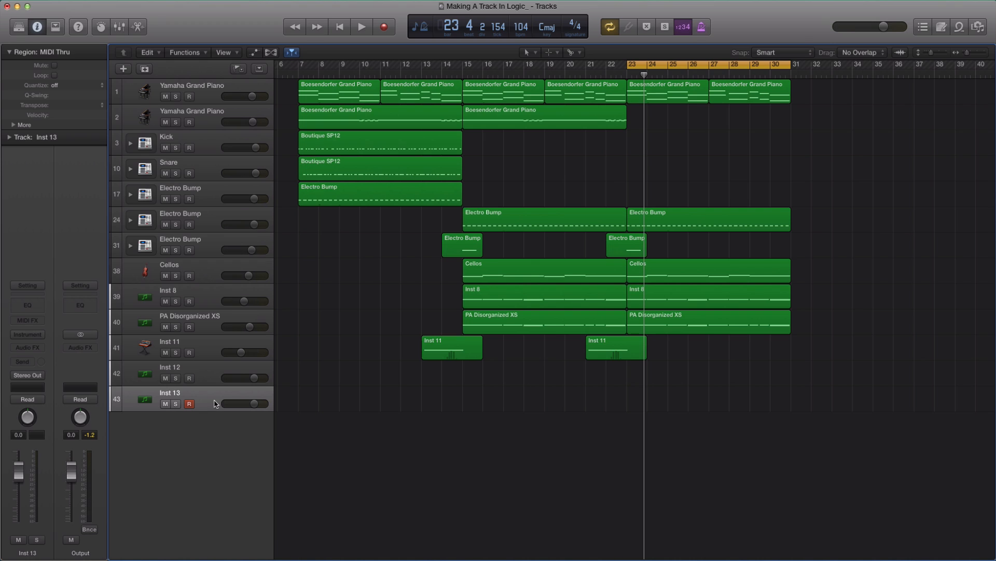
left_click(41, 339)
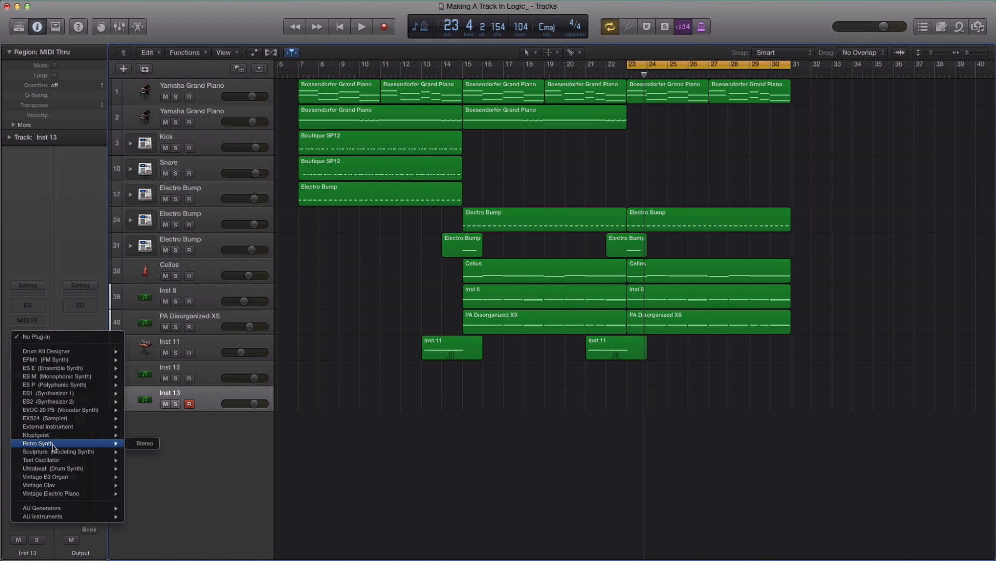
mouse_move(94, 517)
mouse_move(154, 533)
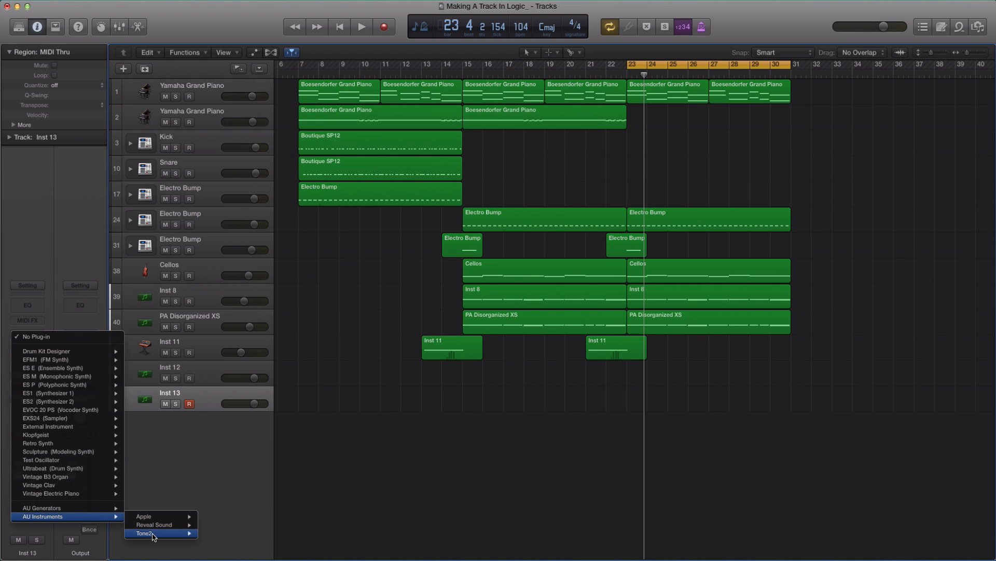
mouse_move(227, 533)
left_click(279, 533)
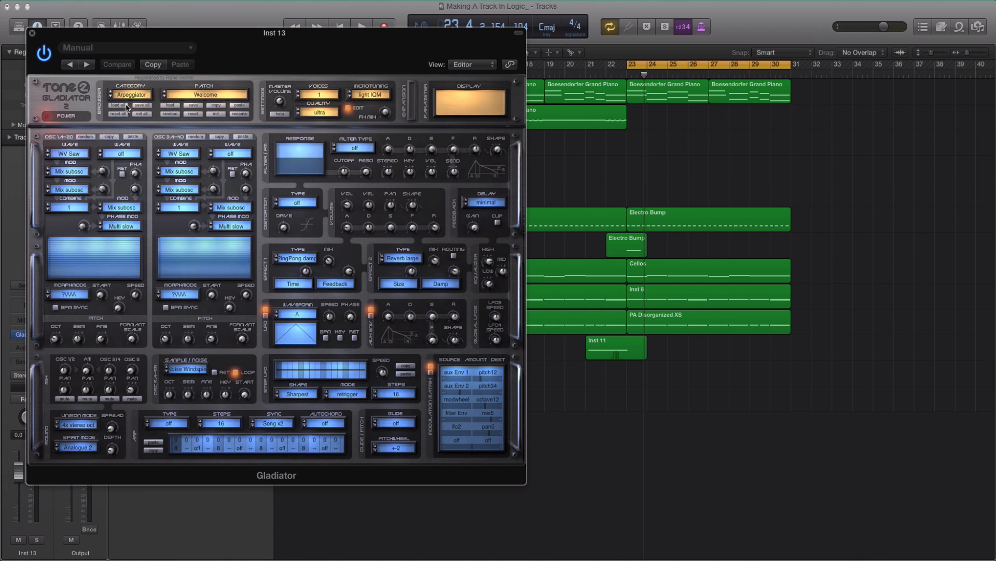
- Load the LD AngrySaws XS patch from Gladiator's Lead category
left_click(130, 97)
left_click(127, 133)
left_click(190, 93)
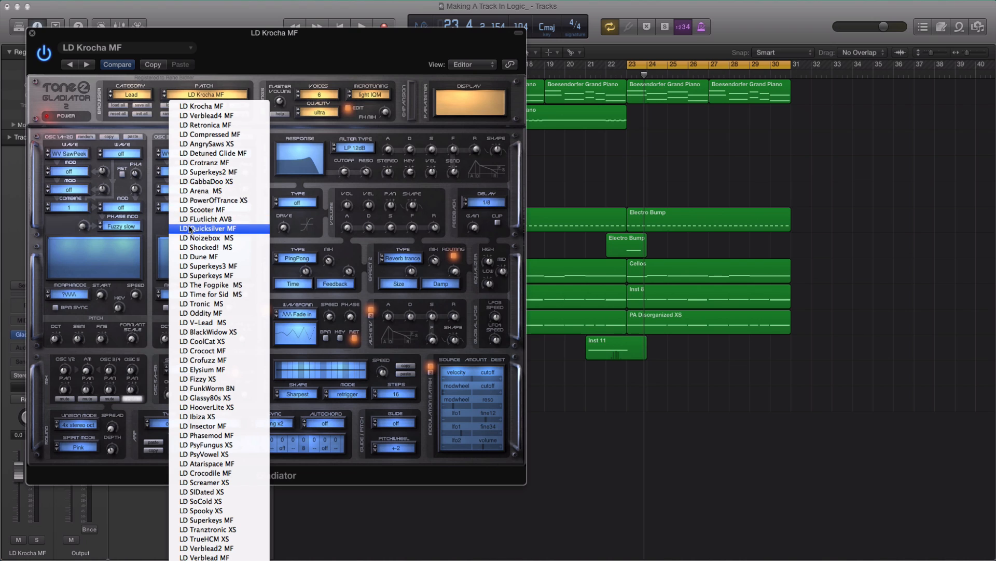
left_click(185, 146)
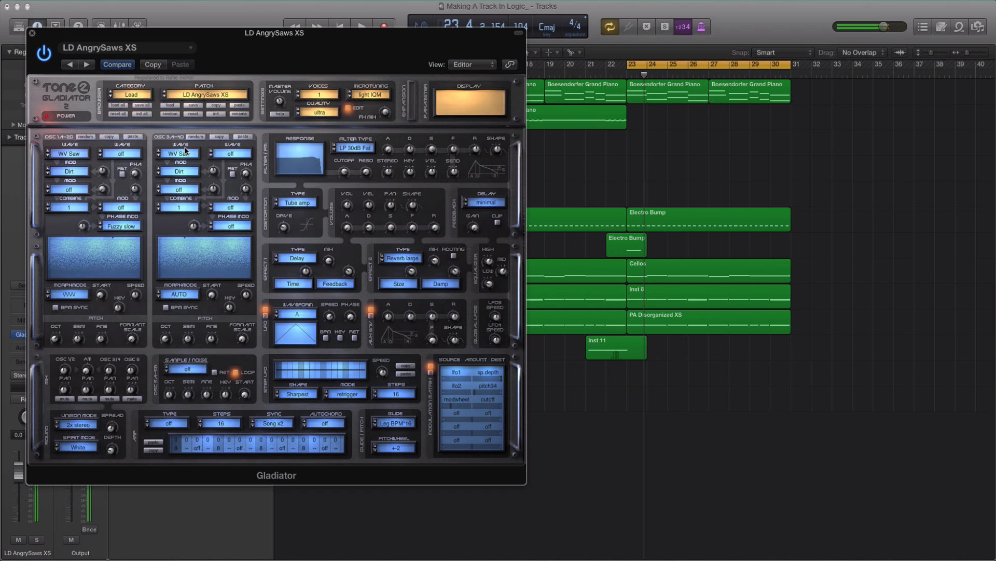
- Copy the Cellos region at bar 23 onto the new Gladiator track and play the section
left_click(717, 279)
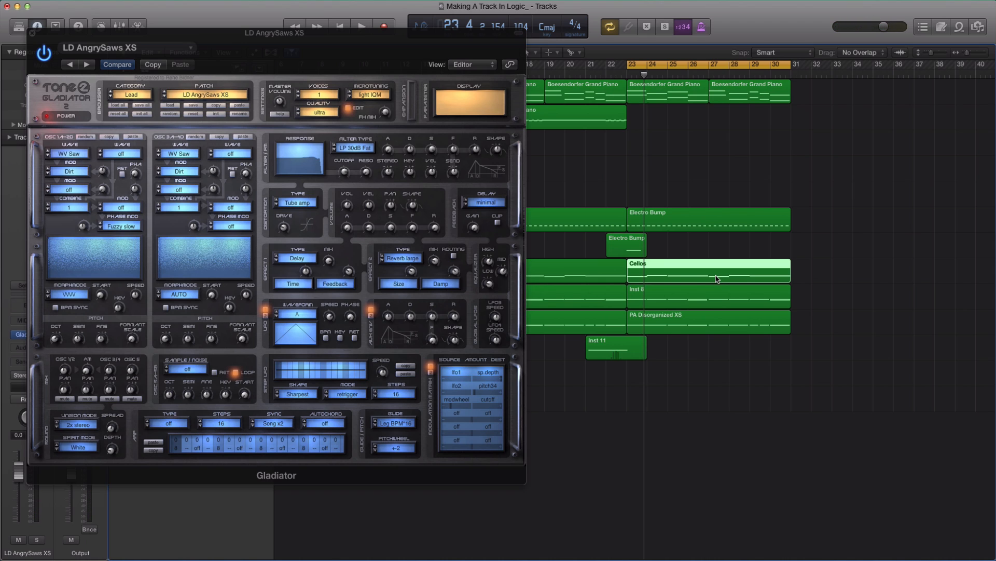
left_click_drag(716, 279, 716, 401)
key("space")
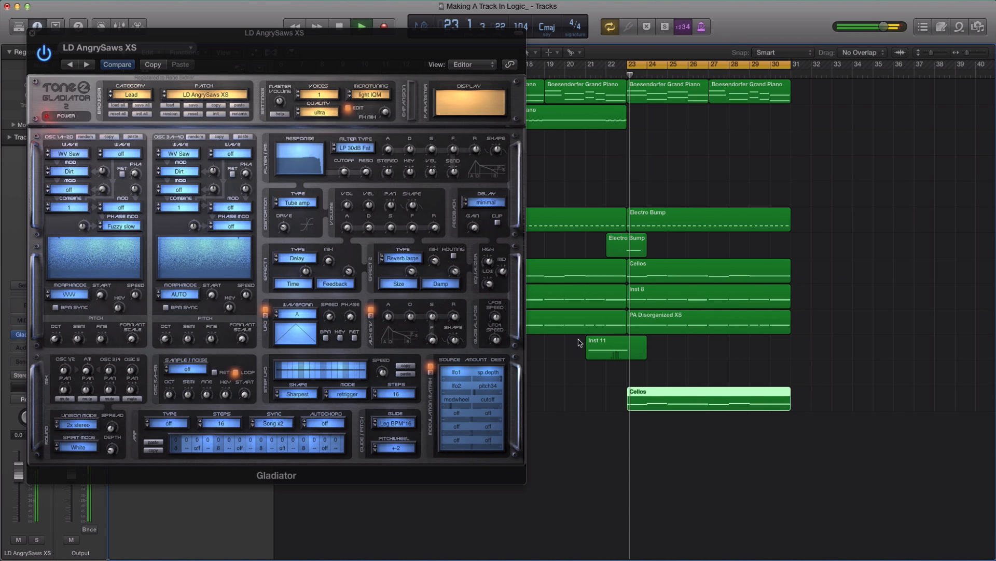
- Close the synth window and lower the LD AngrySaws XS track volume to -4.7 dB during playback
left_click(32, 33)
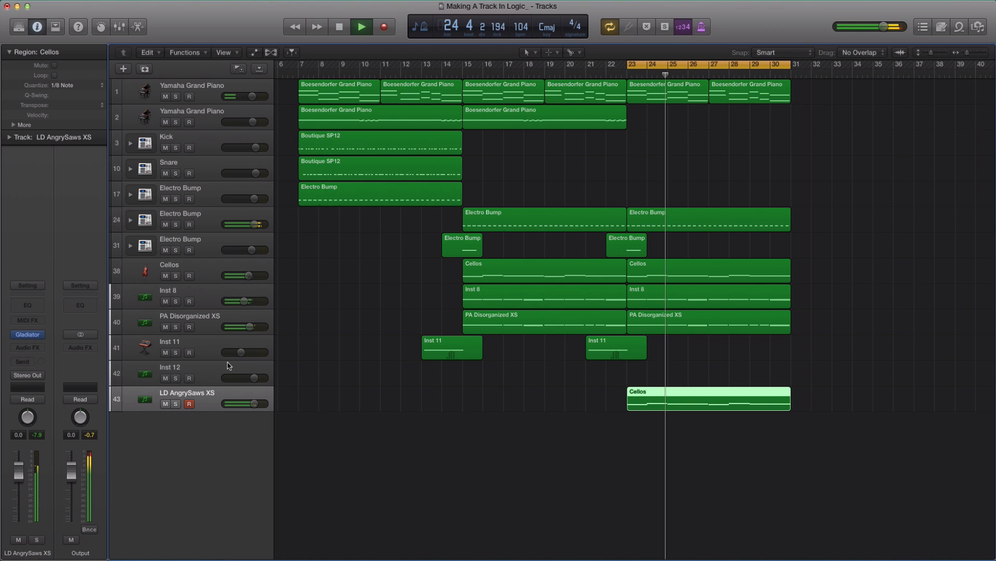
left_click_drag(255, 403, 246, 404)
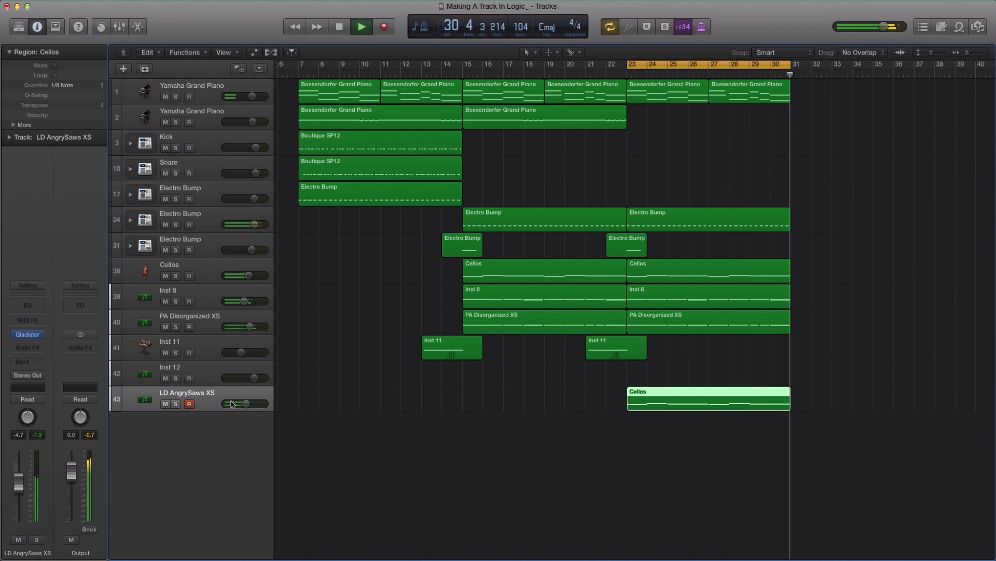
key("space")
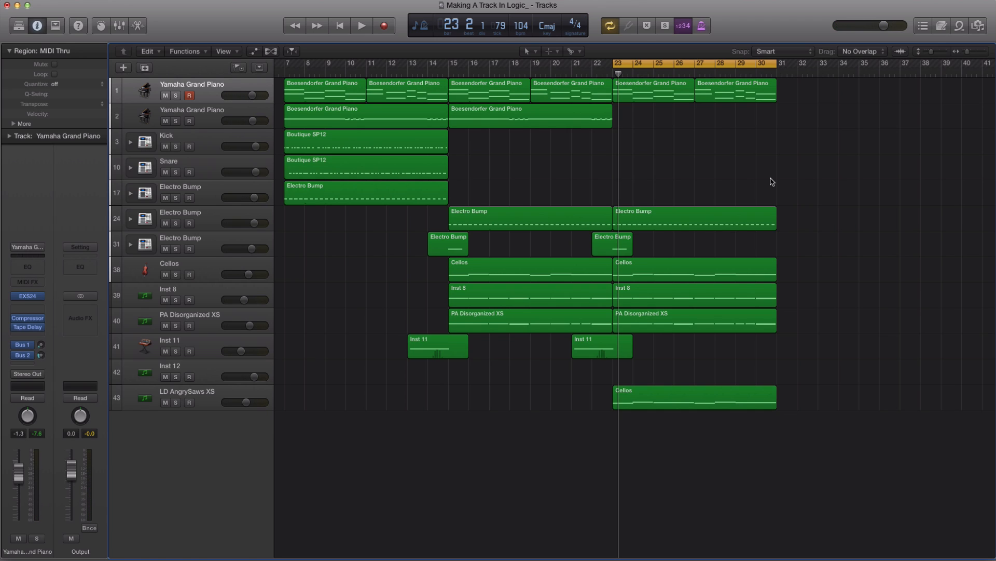
- Duplicate the second Yamaha Grand Piano track and record a new piano part on it through bars 23 to 31
left_click(210, 111)
left_click(146, 68)
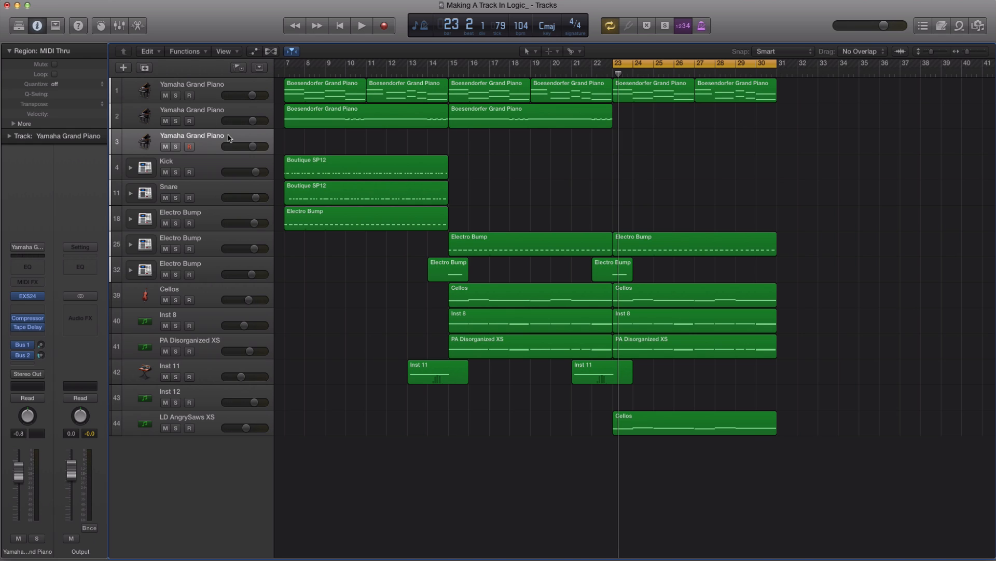
key("space")
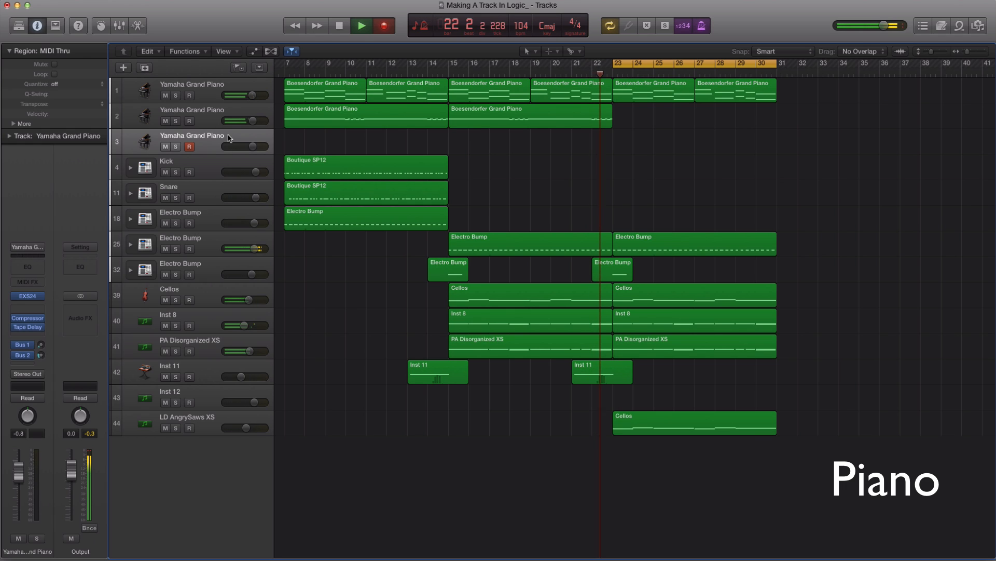
key("r")
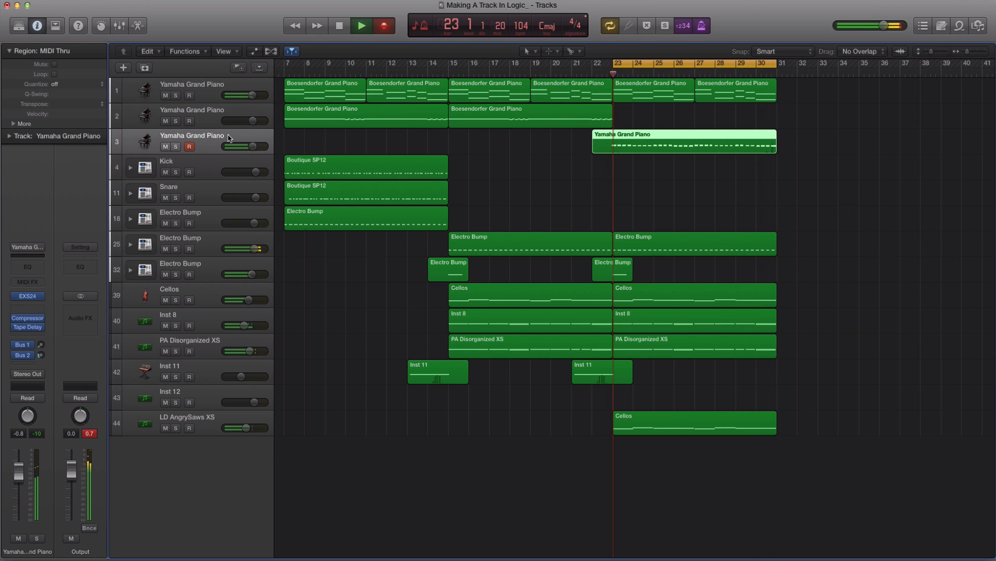
key("space")
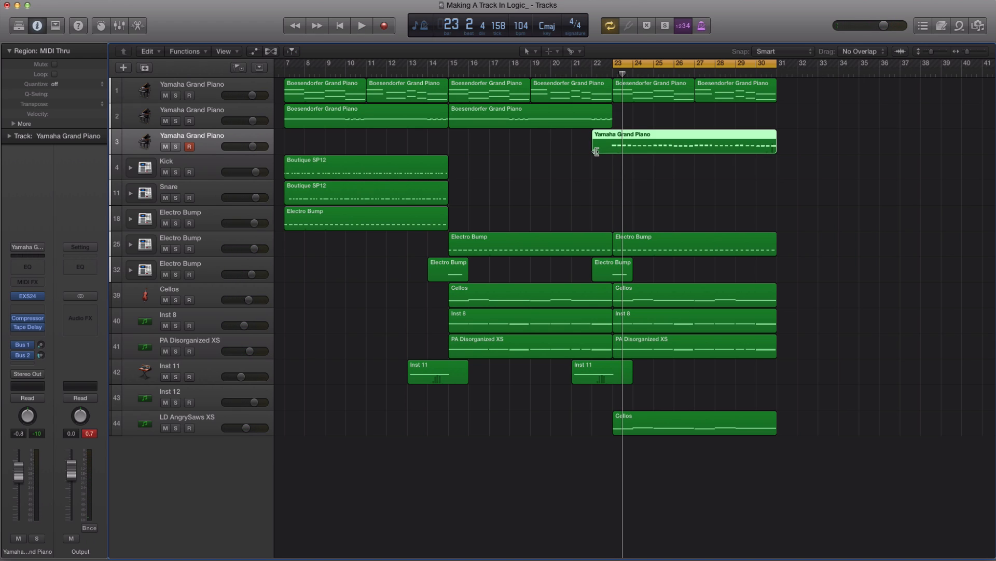
- Trim the start of the recorded piano region to bar 23 and quantize it to 1/16 Note
left_click_drag(593, 149, 614, 151)
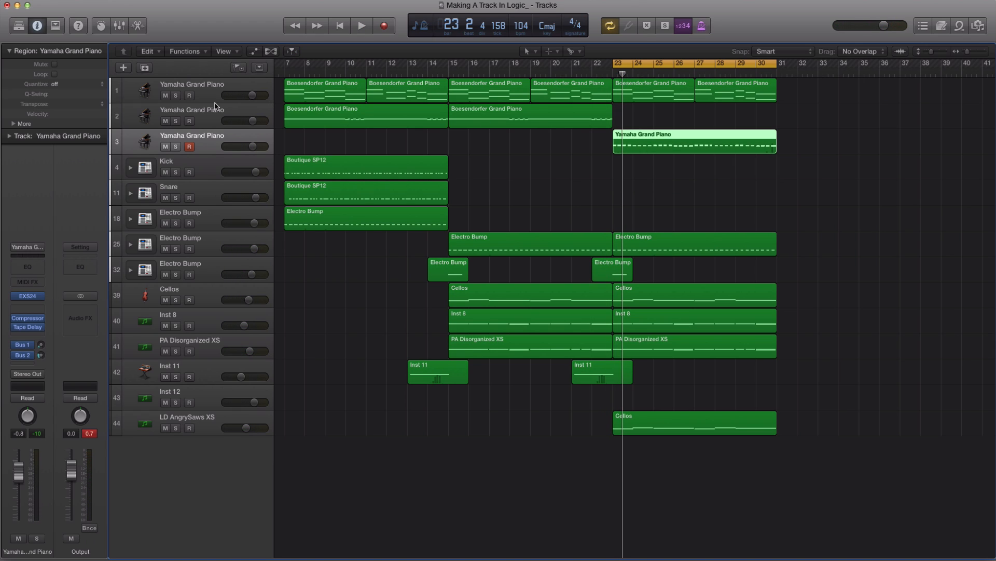
left_click(61, 85)
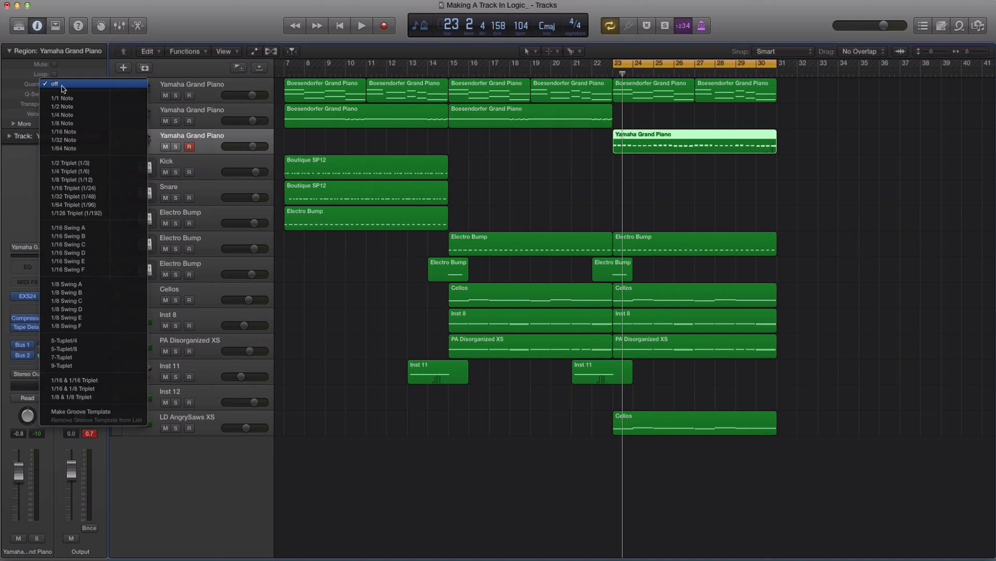
left_click(70, 128)
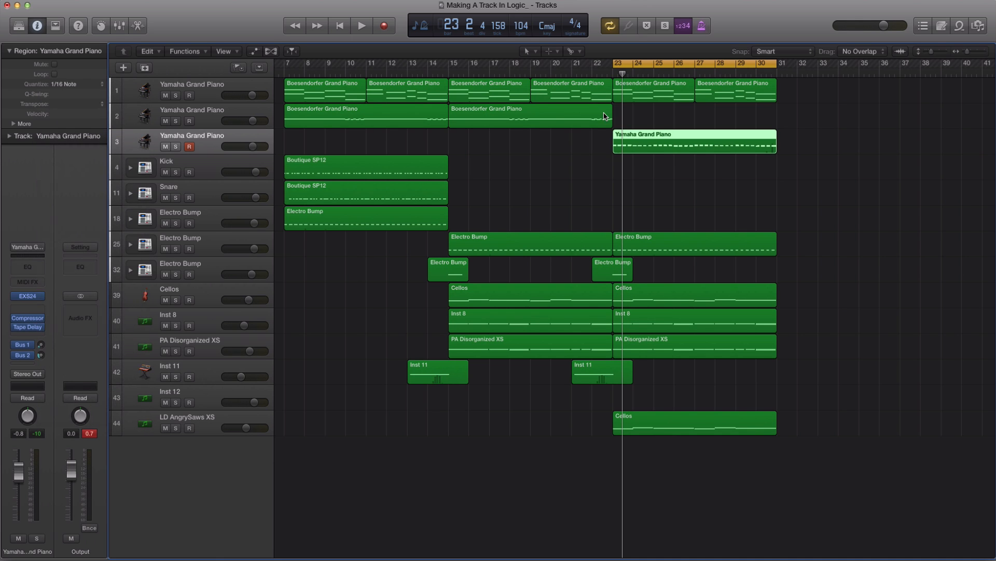
- In the recorded piano region, remove the stray short note in bar 30 and align the upper note beside it to the bar's start
double_click(710, 149)
scroll(745, 351, "right", 10)
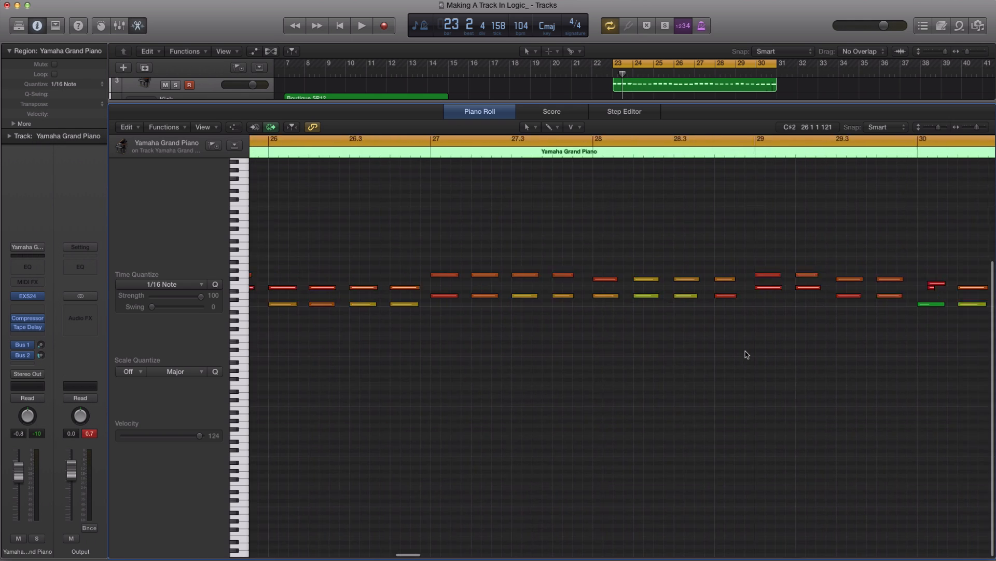
scroll(745, 353, "right", 5)
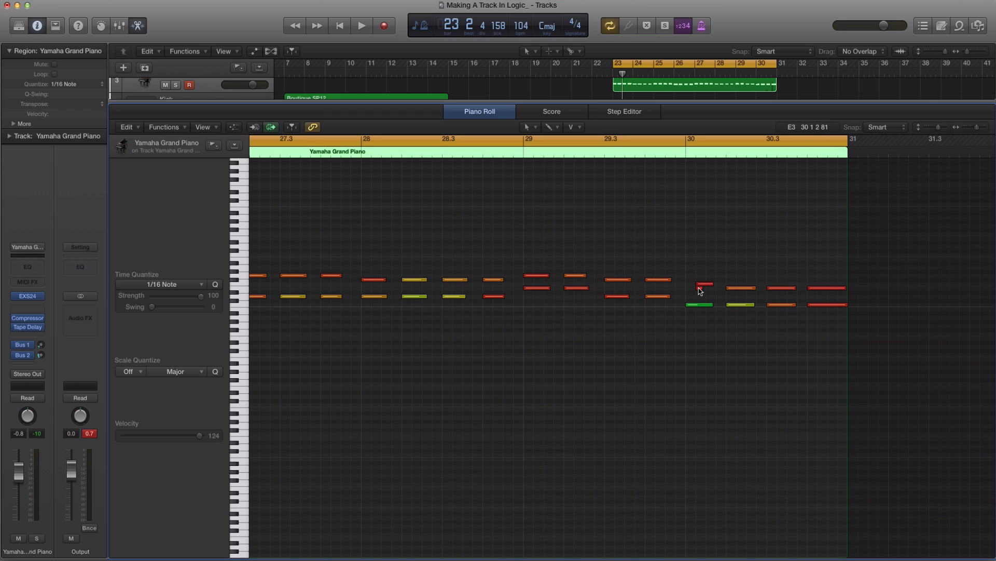
left_click(699, 288)
mouse_move(700, 284)
left_mouse_down()
mouse_move(690, 289)
mouse_move(717, 288)
left_mouse_up()
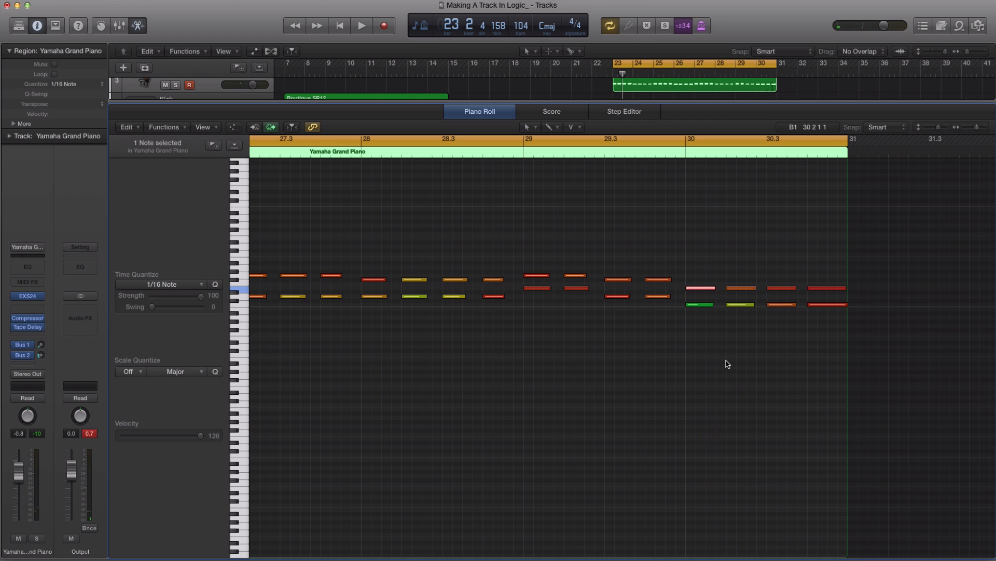
- Play back the section from bar 23 with the new piano part and show the mixer below the tracks
key("space")
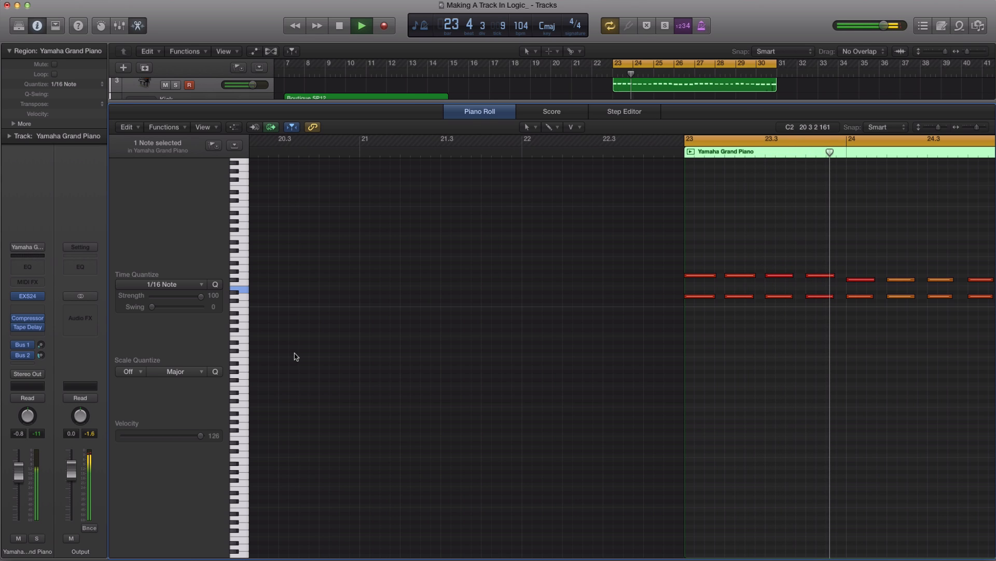
key("x")
scroll(674, 166, "up", 3)
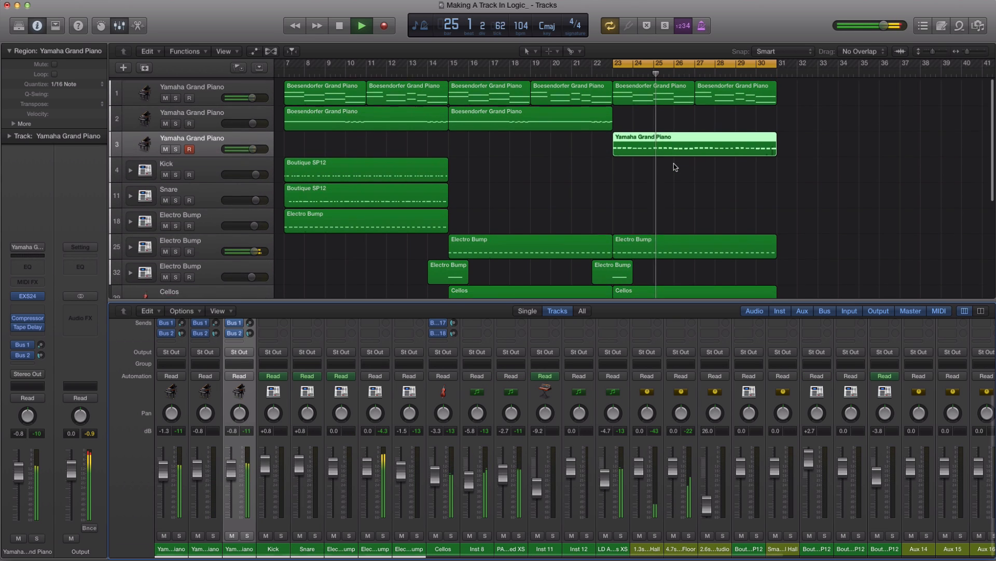
- Hide the mixer and stop playback, leaving no region selected
key("x")
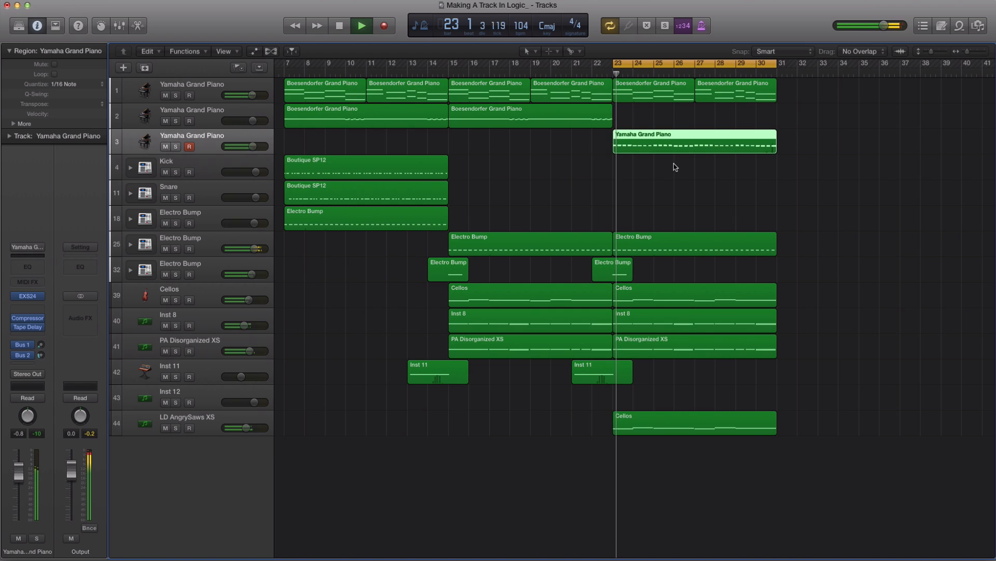
key("space")
left_click(928, 381)
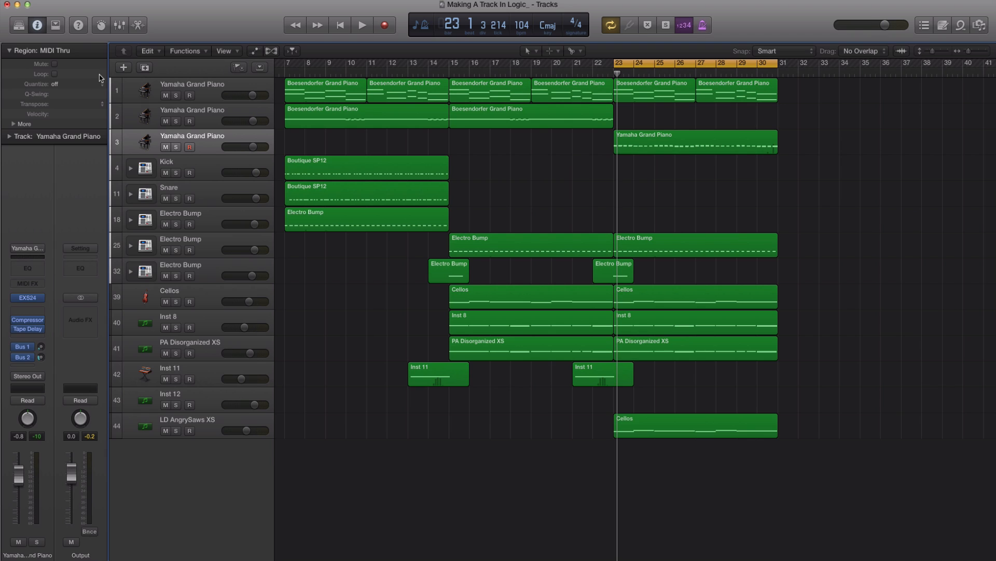
- Create one software instrument track and move it to the end of the track list, below LD AngrySaws XS
left_click(123, 68)
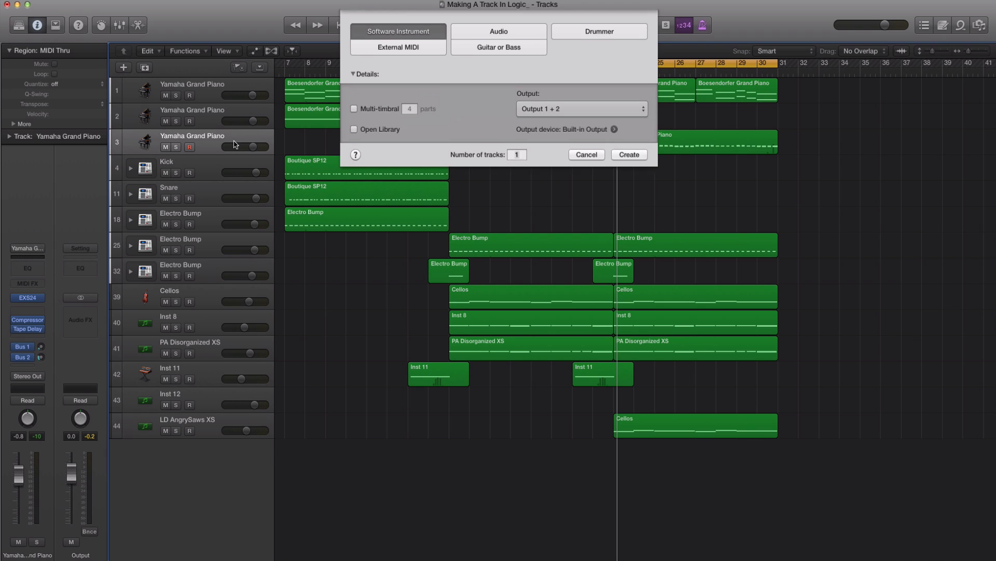
left_click(629, 158)
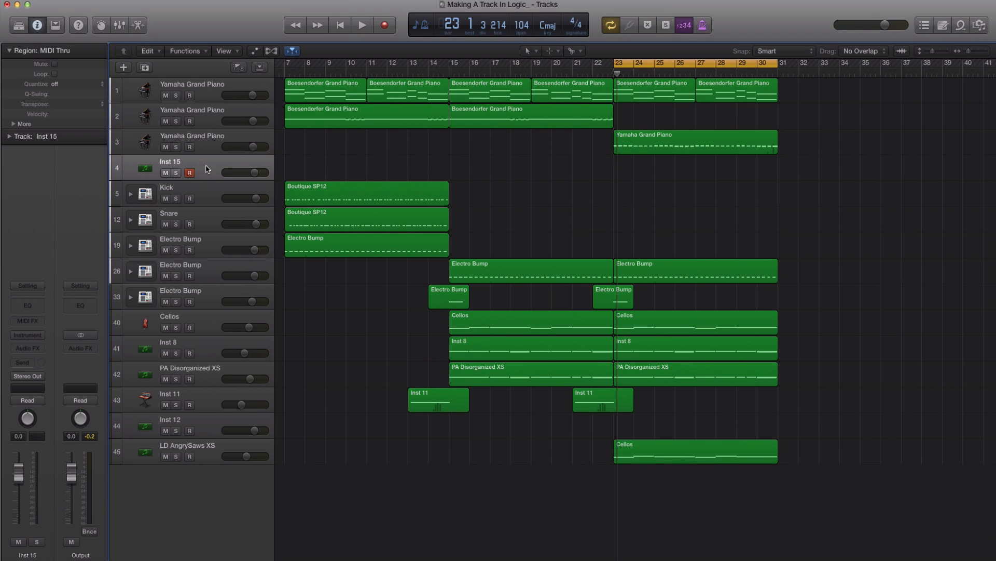
left_click_drag(206, 169, 176, 507)
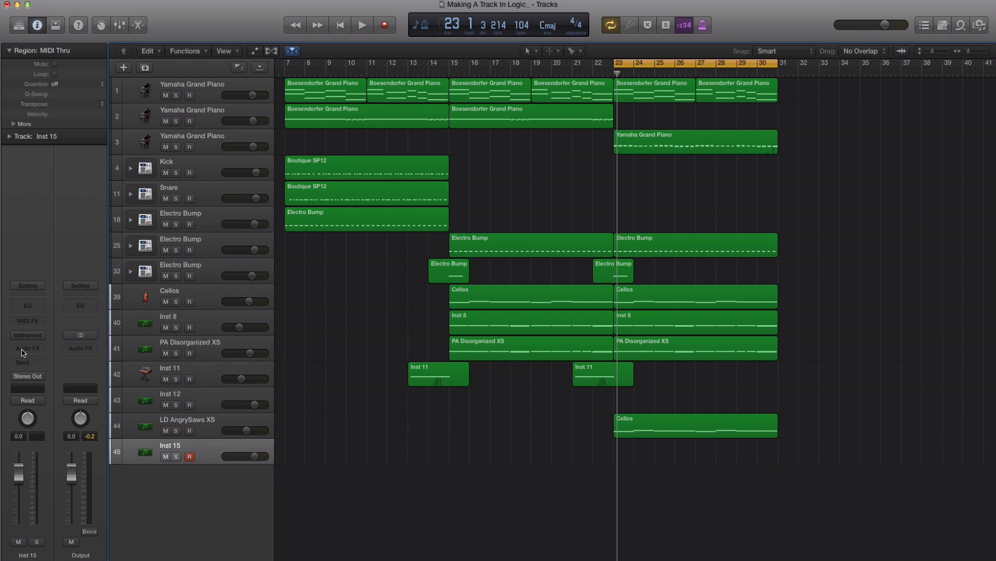
- Load the Reveal Sound Spire AU instrument on the new Inst 15 track
left_click(36, 336)
mouse_move(53, 519)
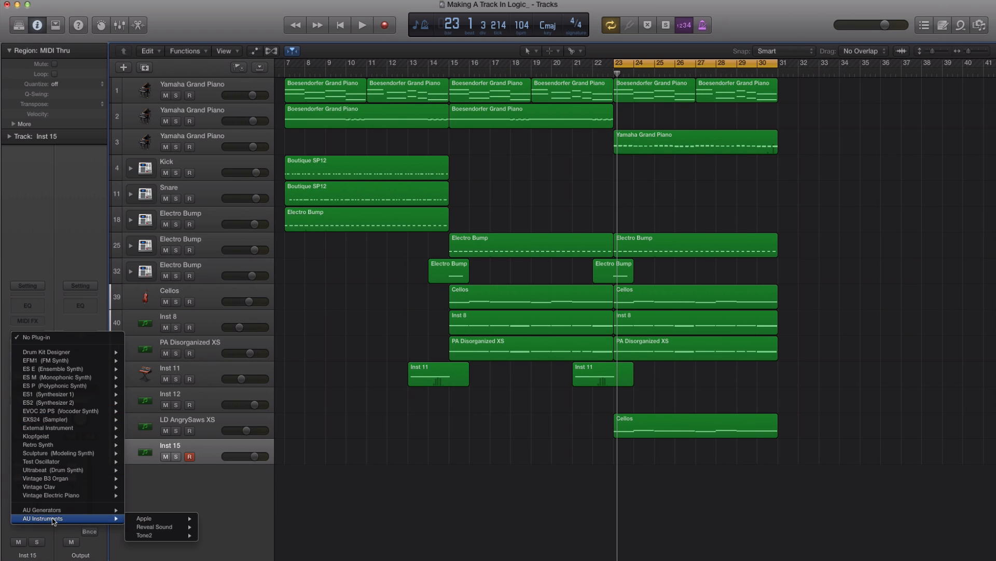
mouse_move(174, 527)
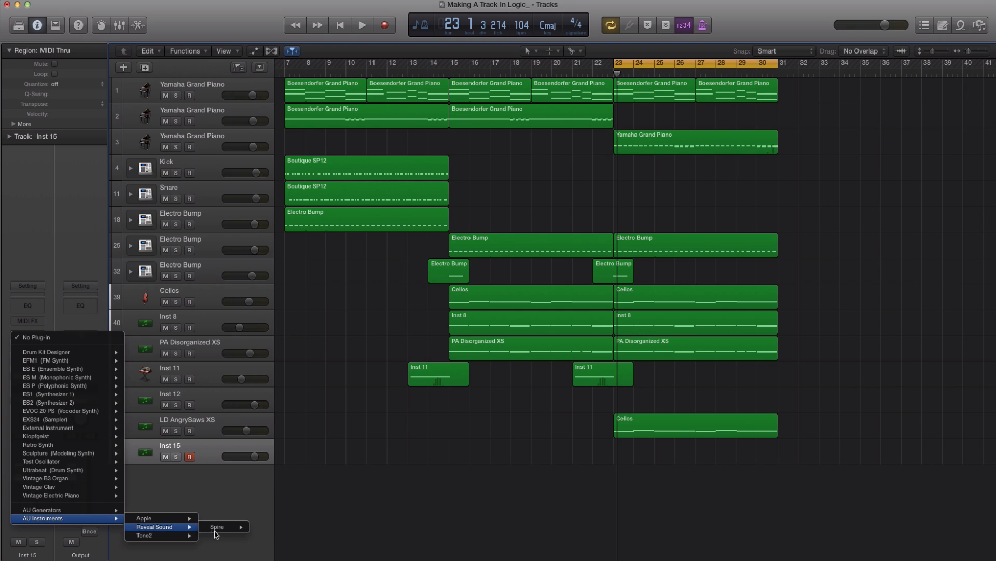
mouse_move(218, 527)
left_click(265, 535)
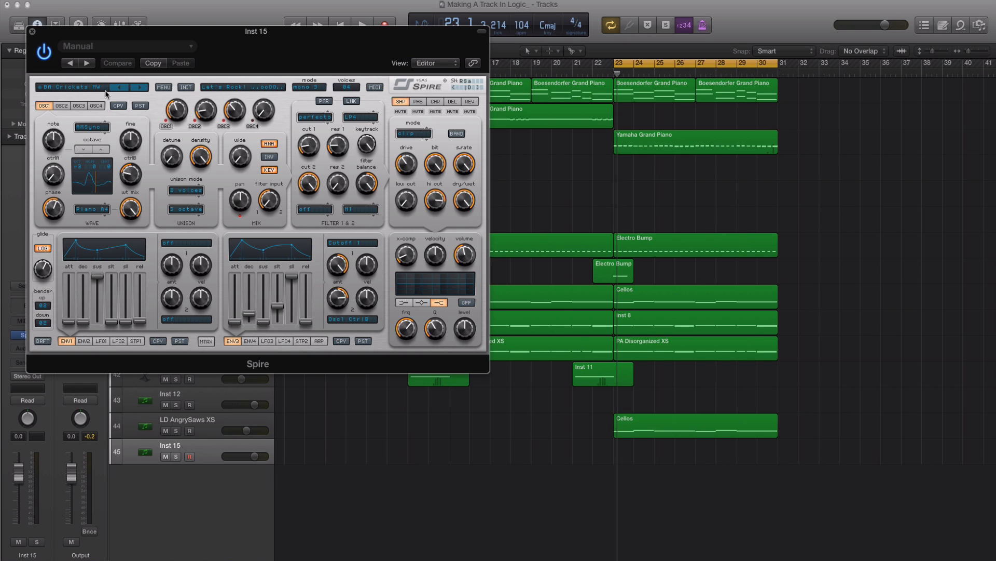
- Load the Bass.spf preset into Spire and close the plug-in window
left_click(164, 89)
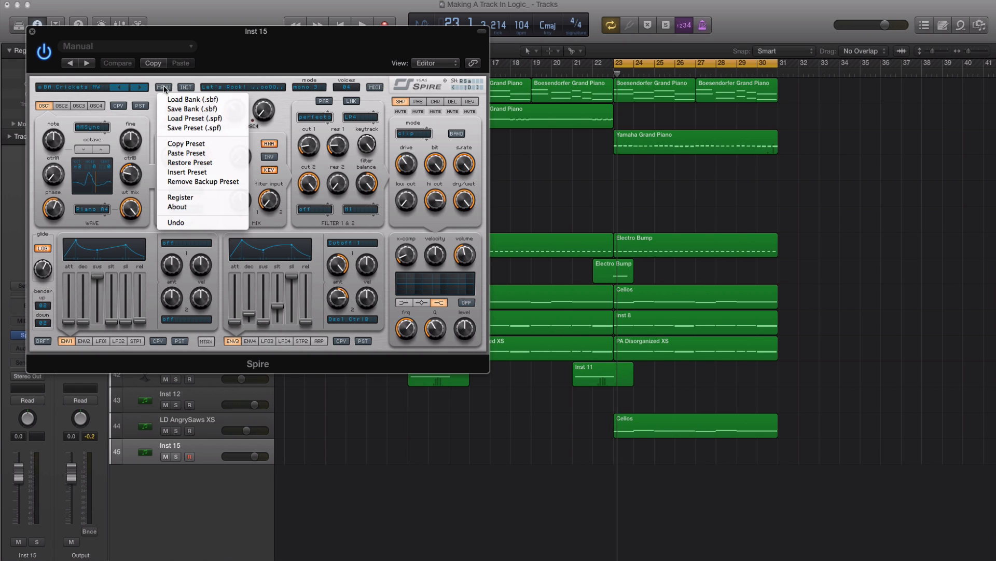
left_click(182, 119)
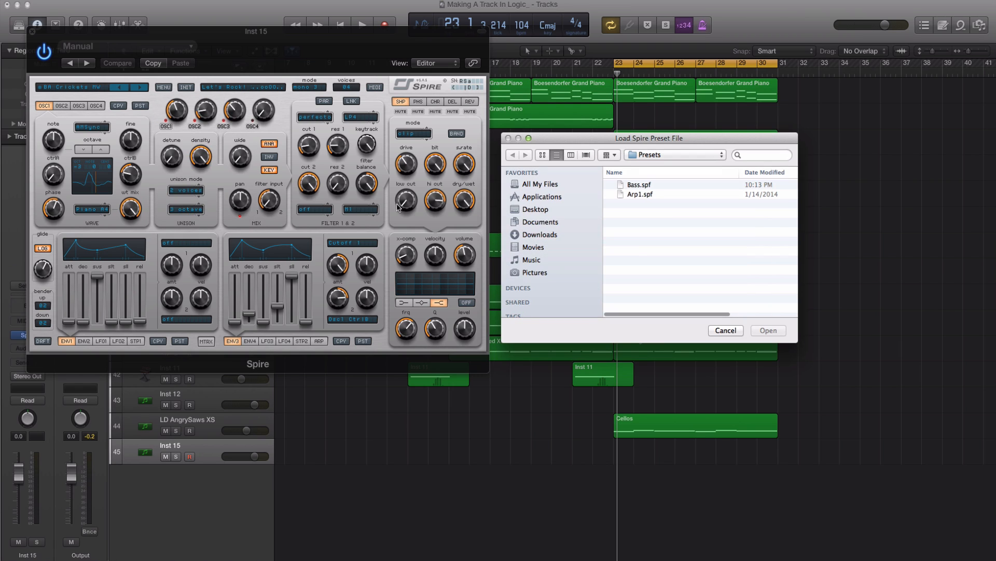
double_click(641, 185)
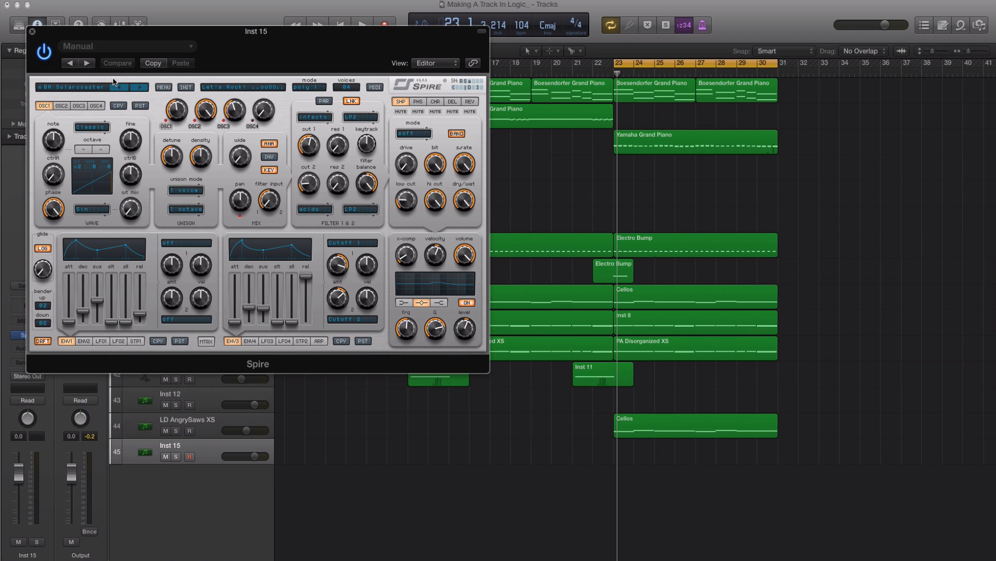
left_click(32, 32)
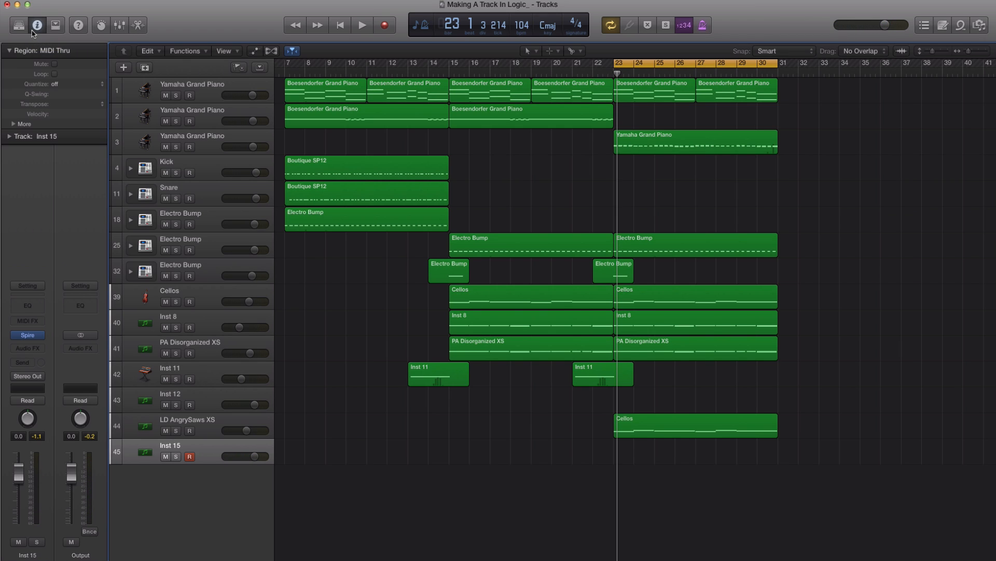
- Record a bass part on the Inst 15 track through bars 23 to 31 and quantize the region to 1/16 Note
key("r")
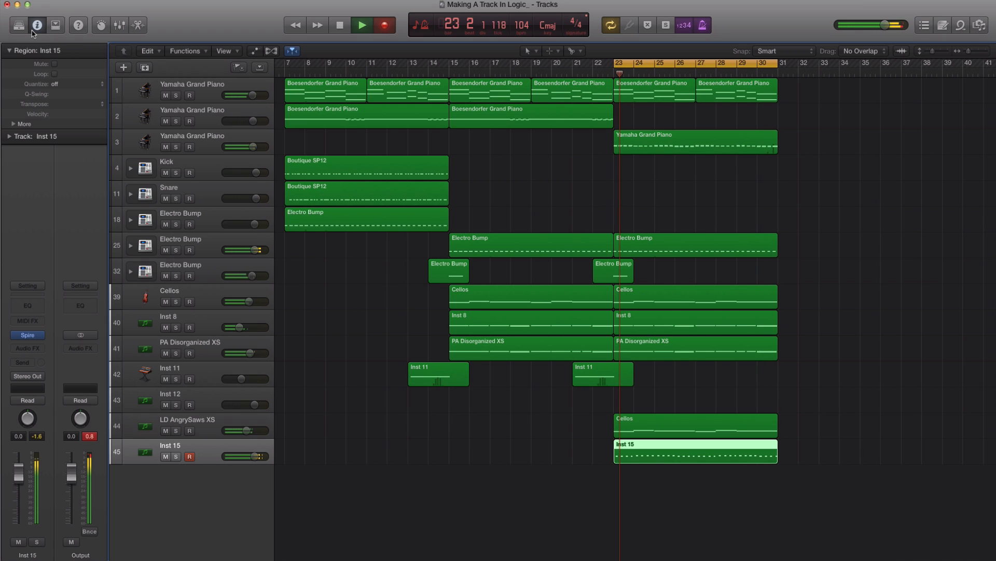
key("space")
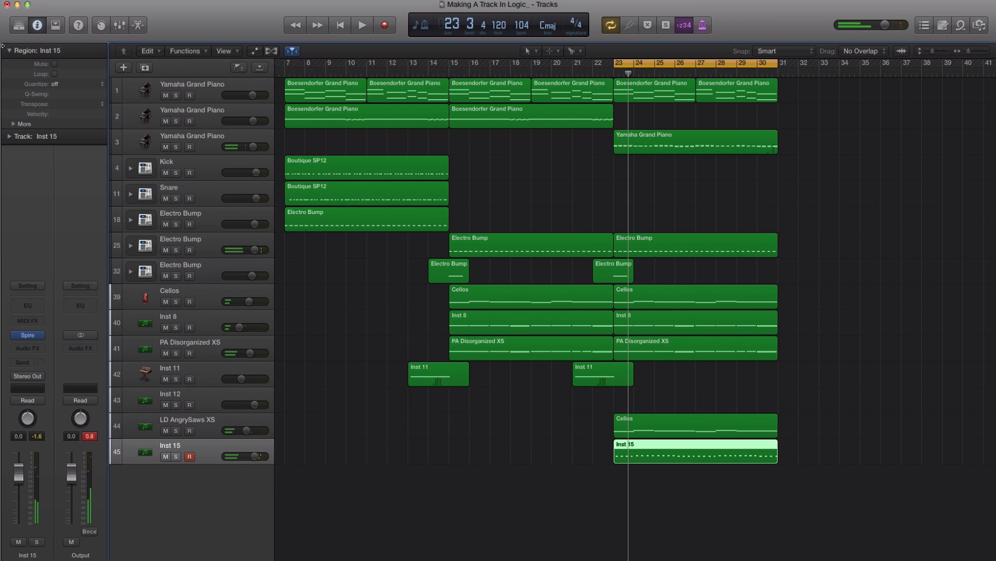
left_click(66, 84)
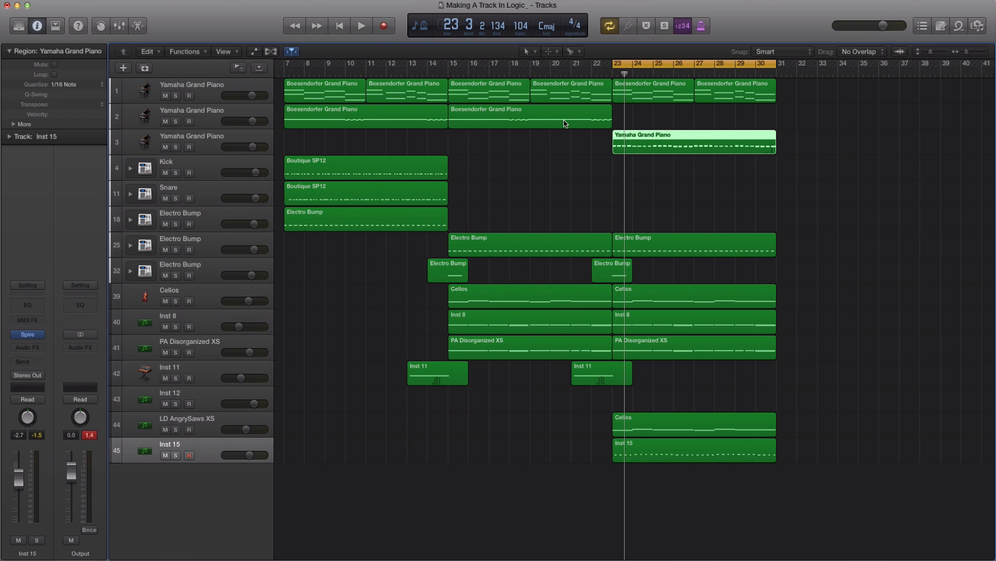
- Play back the third Yamaha Grand Piano track in solo and unsolo it after listening
left_click(175, 148)
key("space")
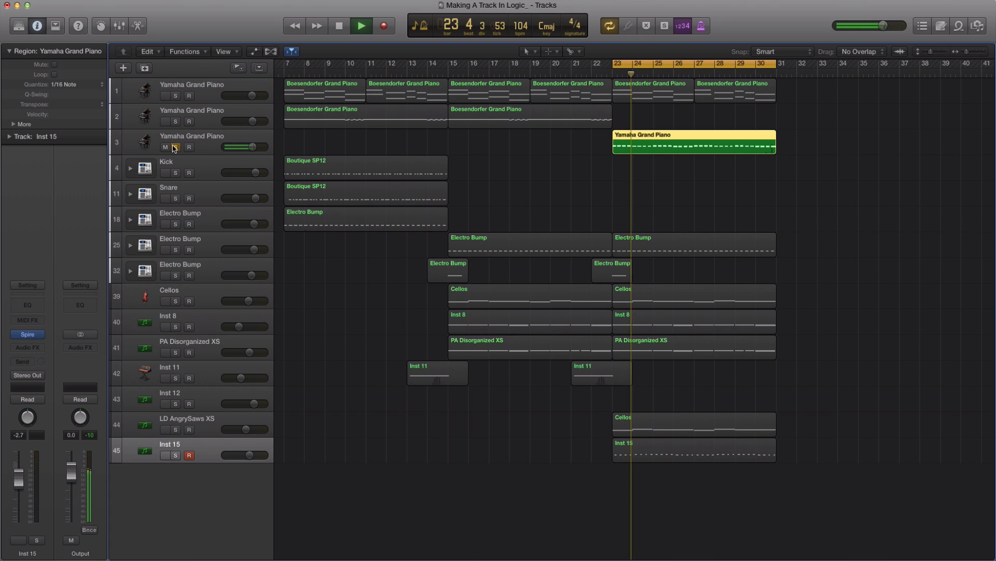
key("space")
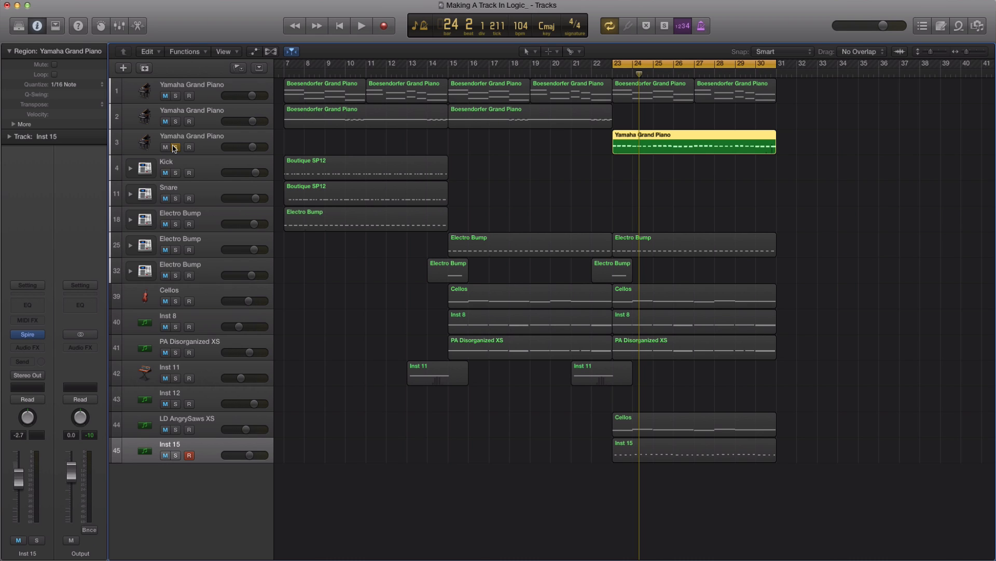
left_click(175, 148)
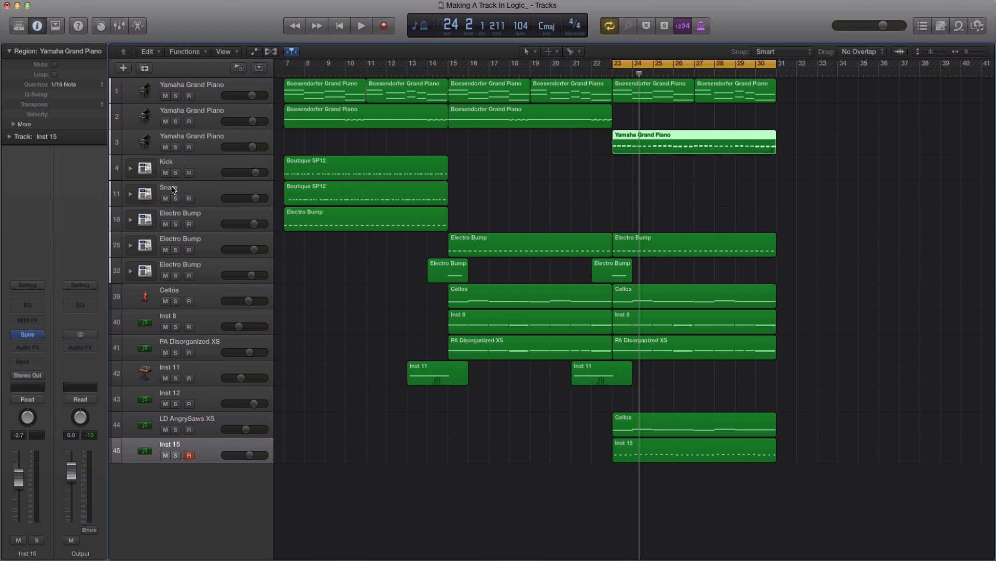
- Add another software instrument track below Inst 15 and load the stereo Tone2 Gladiator AU instrument on it
left_click(211, 449)
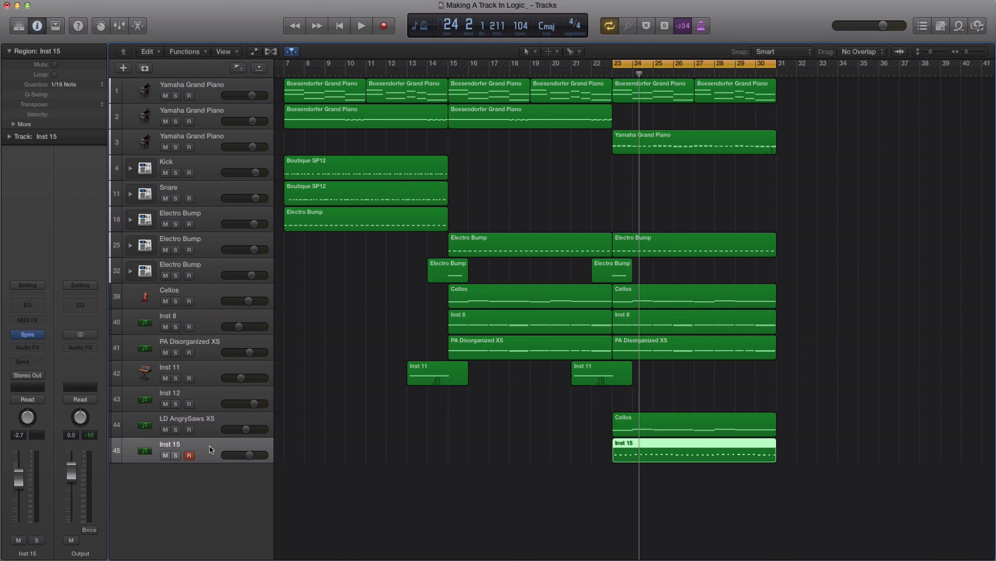
double_click(210, 480)
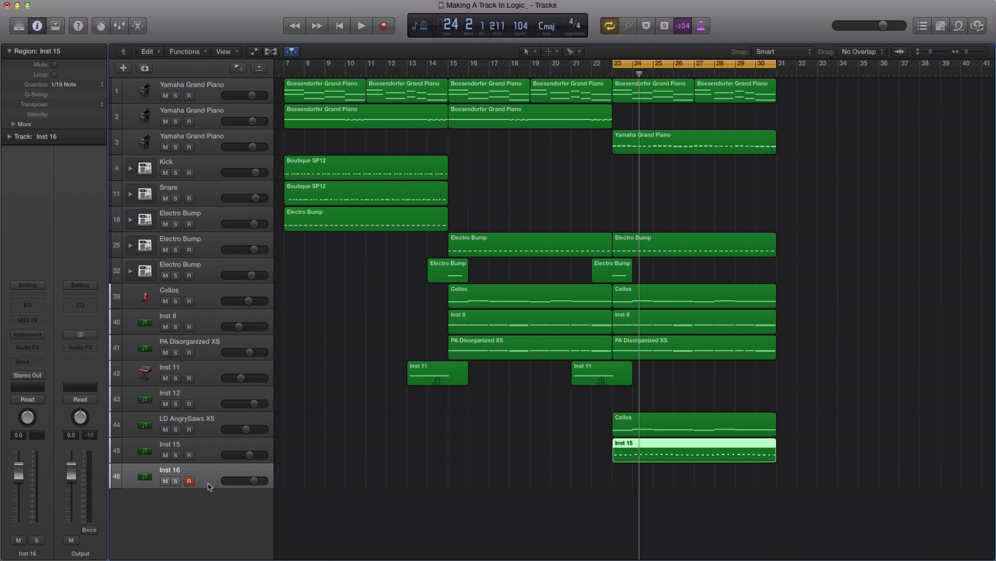
left_click(28, 335)
mouse_move(65, 516)
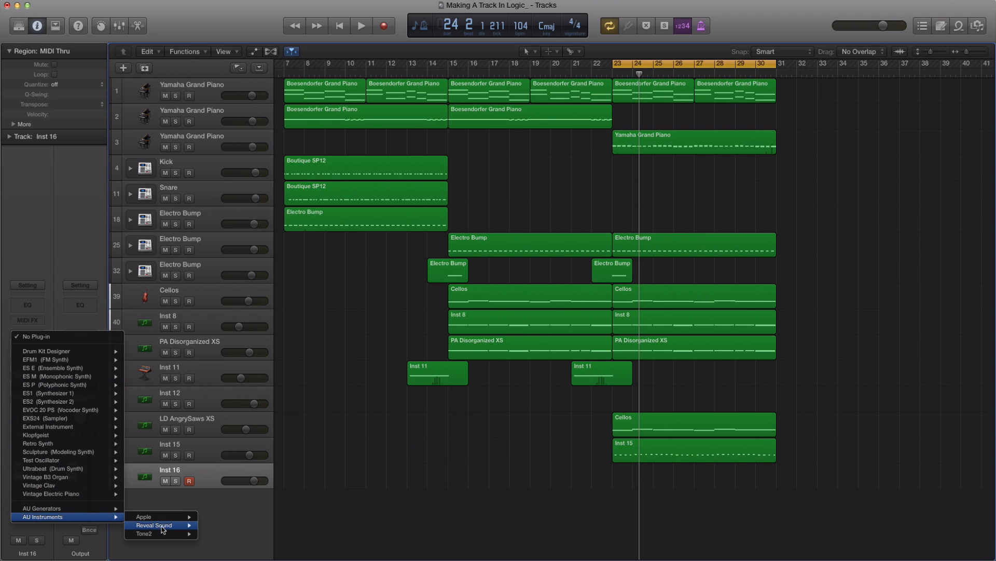
mouse_move(166, 534)
mouse_move(225, 543)
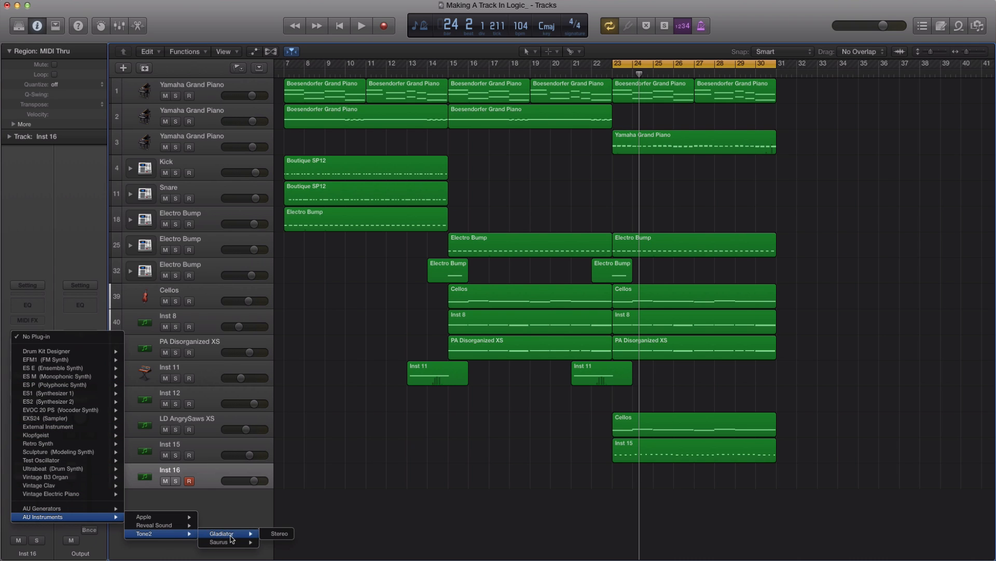
left_click(275, 540)
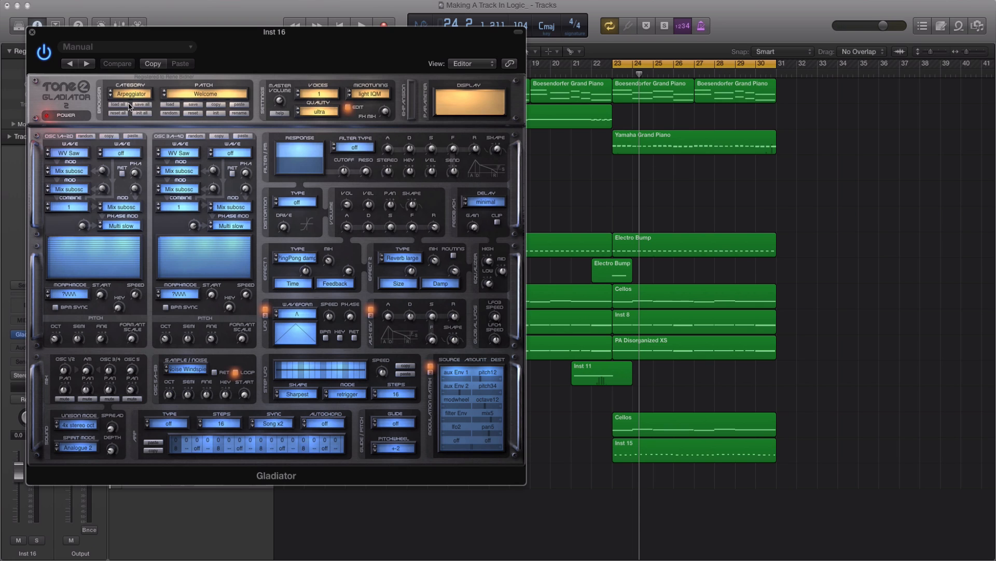
- Load the Pad_Bright.glp program into Gladiator and close the plug-in window
left_click(169, 106)
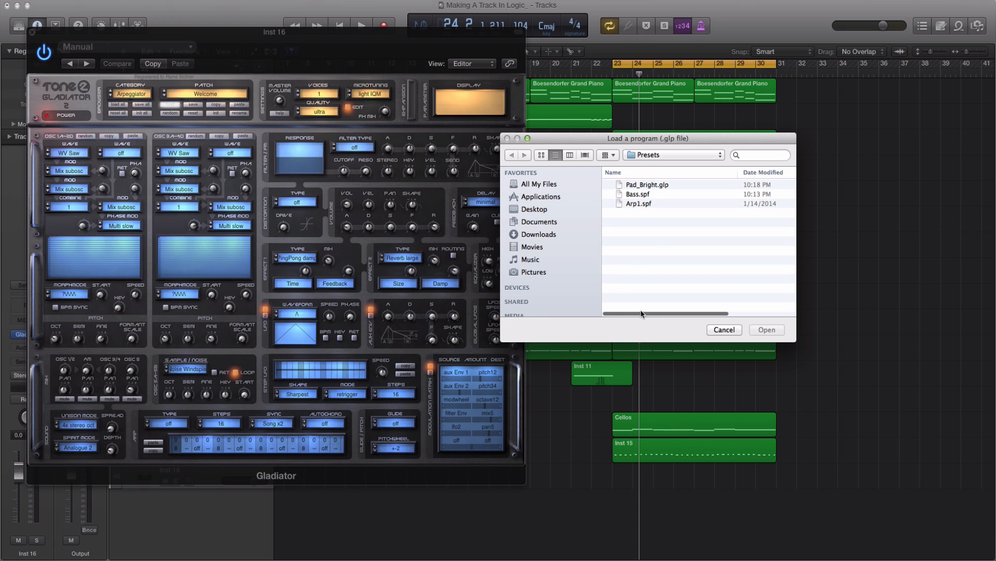
left_click(644, 188)
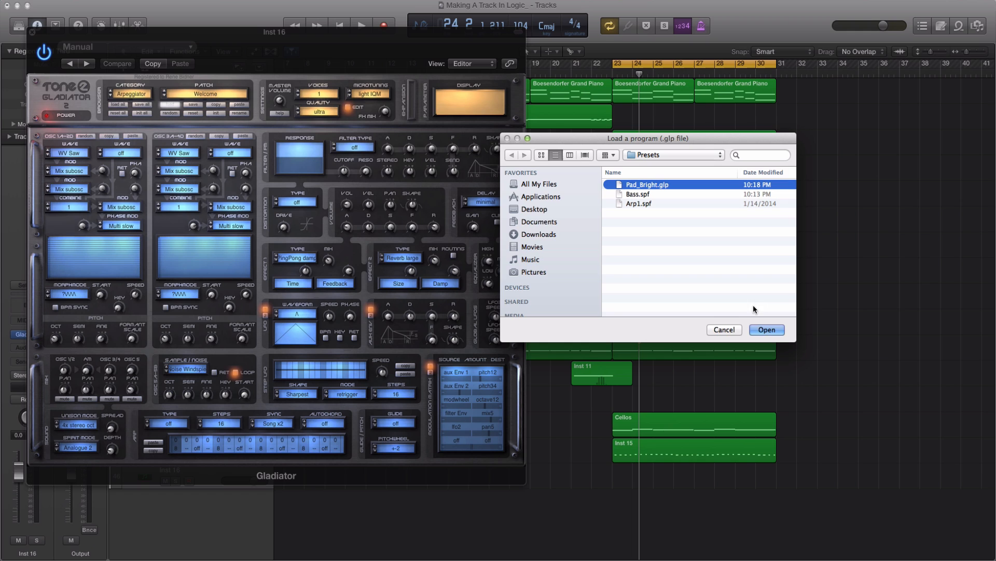
left_click(767, 330)
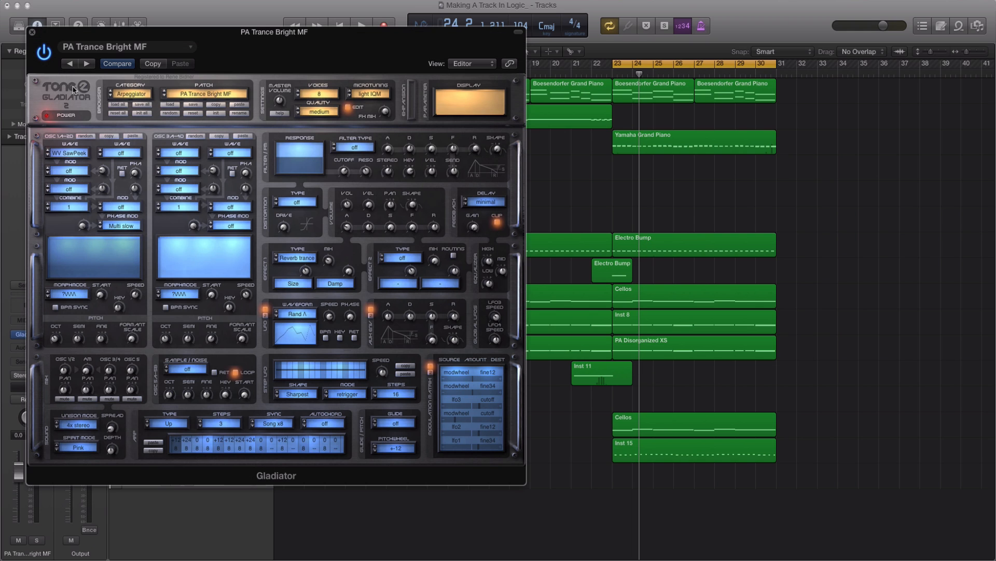
left_click(32, 31)
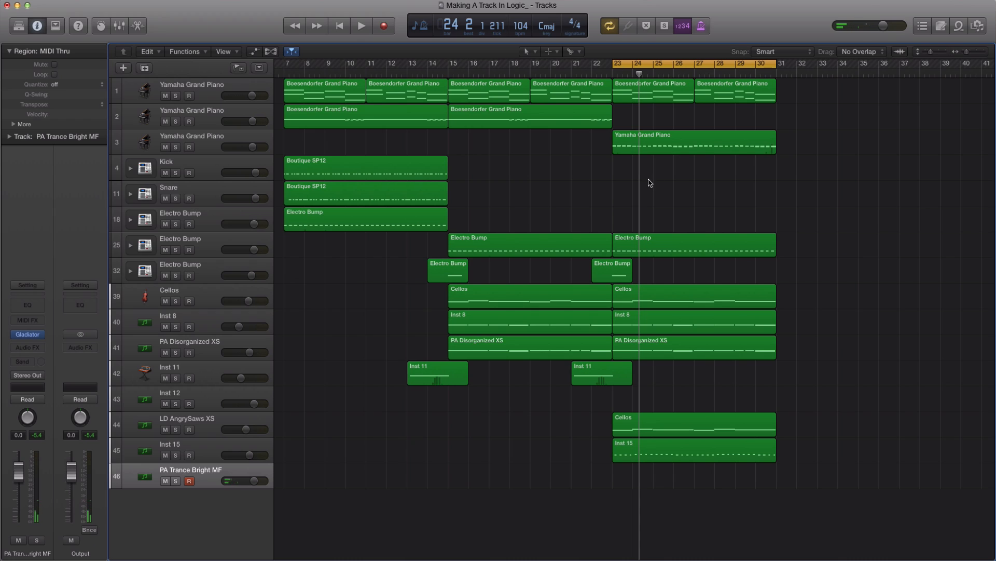
- Copy the Yamaha Grand Piano region of bars 23 to 31 onto the PA Trance Bright MF track and play it back
left_click(617, 136)
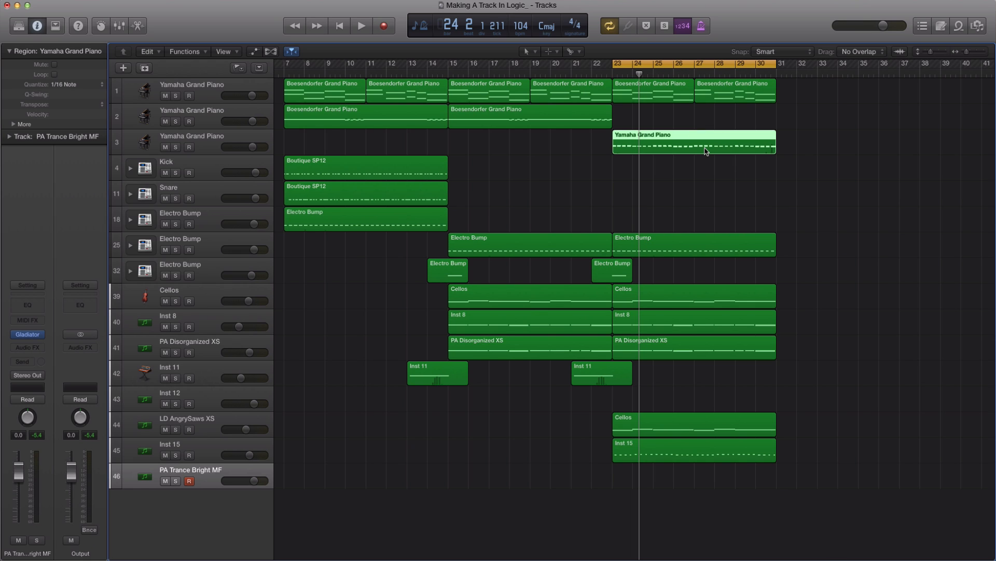
left_click_drag(705, 151, 710, 480)
key("space")
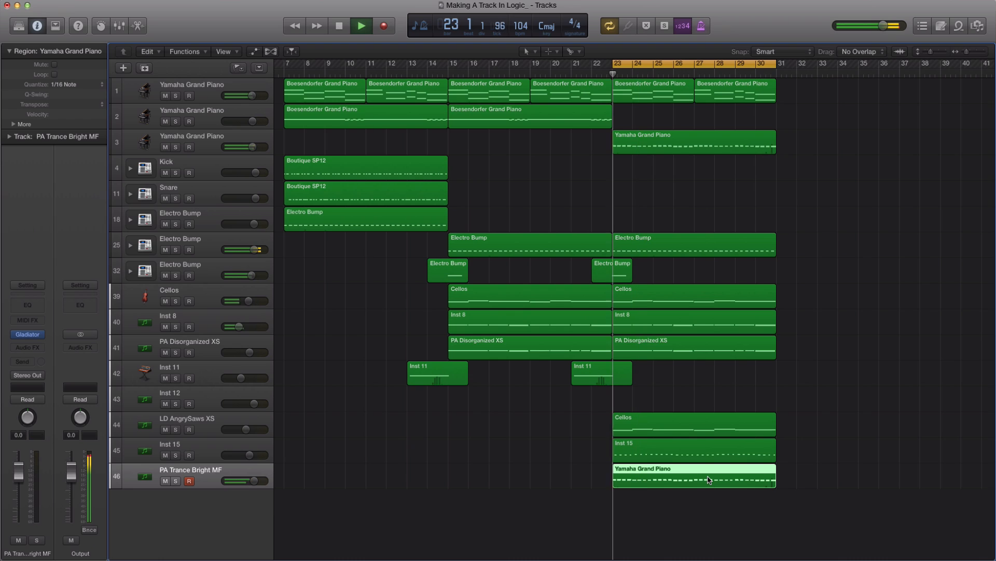
- Transpose the copied pad region by +12 and lower the PA Trance Bright MF track's volume to about -12.1 dB during playback
key("space")
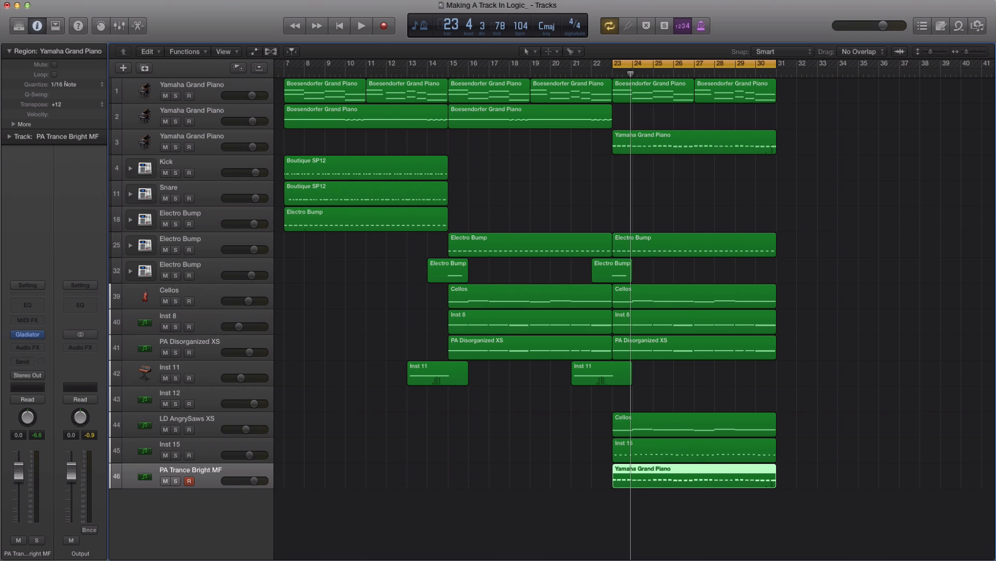
key("space")
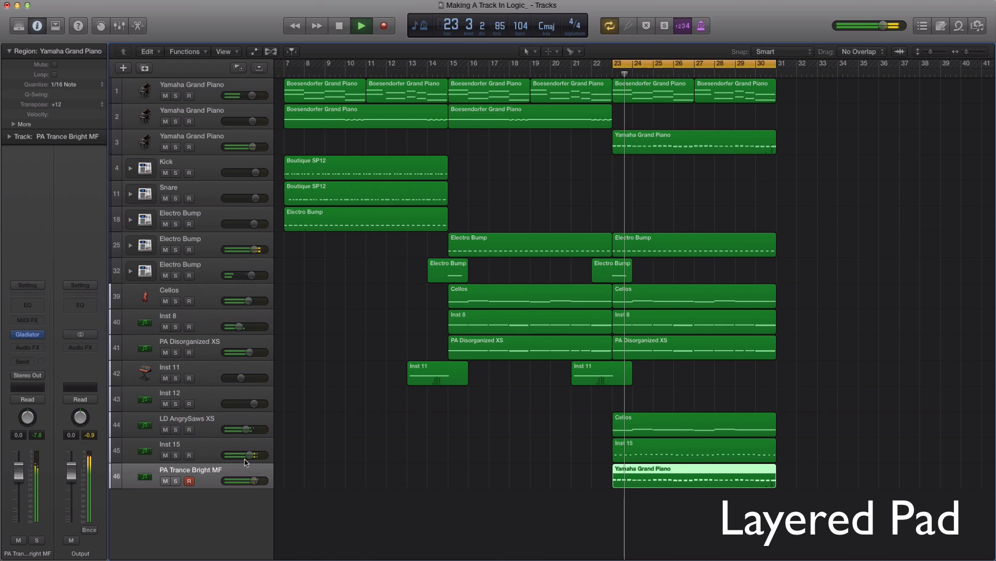
left_click_drag(254, 485, 238, 485)
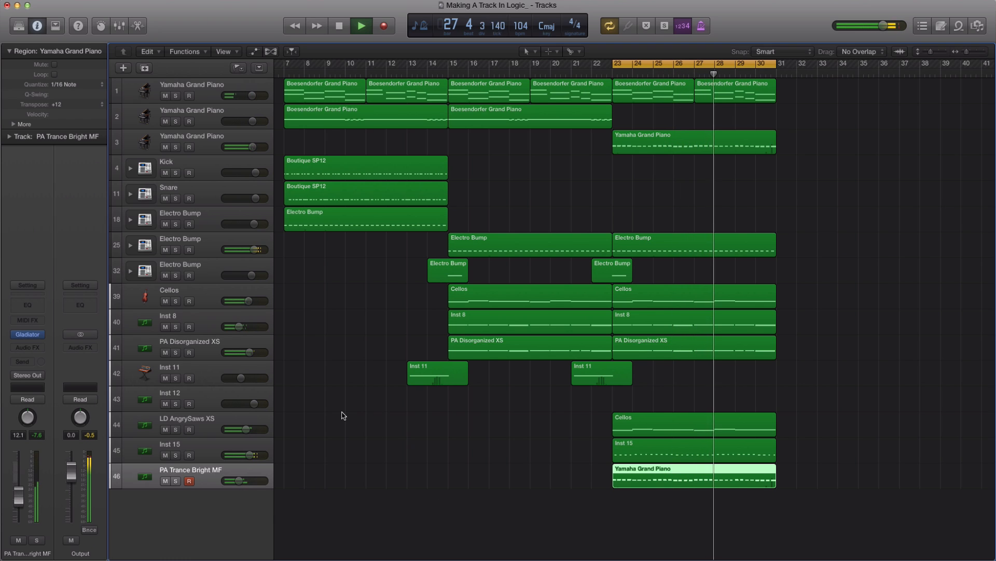
- Solo the Inst 15 track, load a saved preset file into its Spire instrument and close the plug-in window
left_click(175, 455)
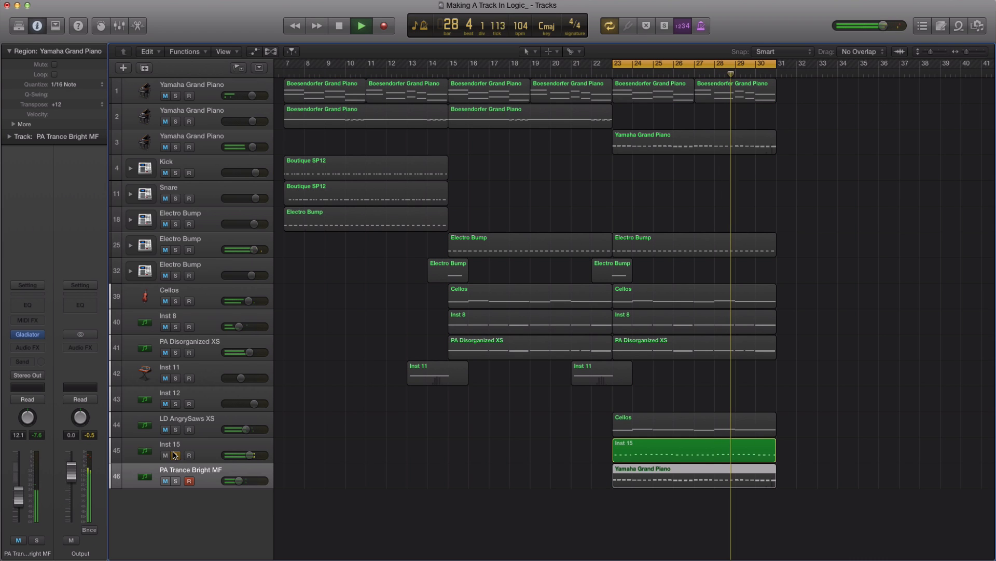
key("space")
left_click(202, 450)
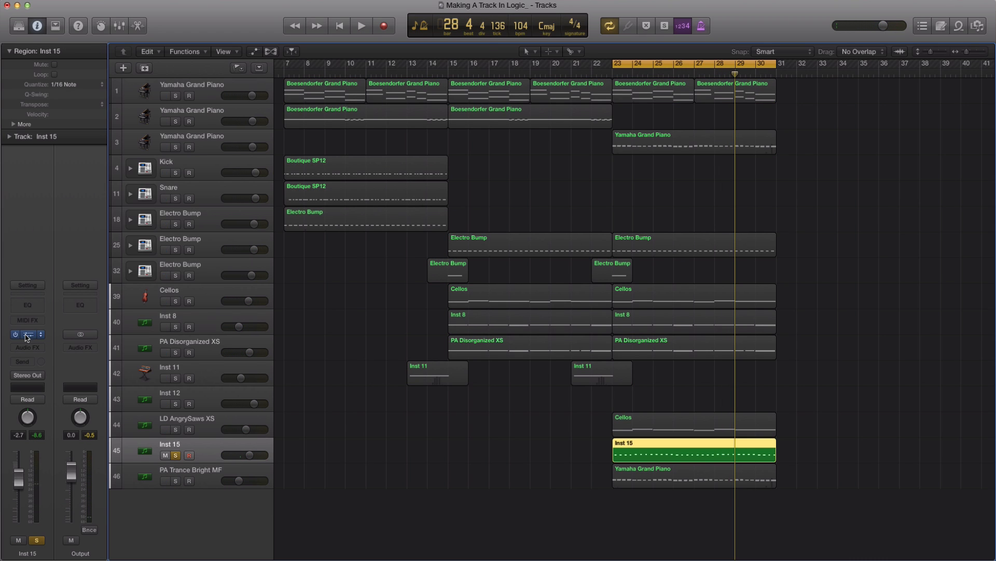
left_click(27, 334)
left_click(163, 87)
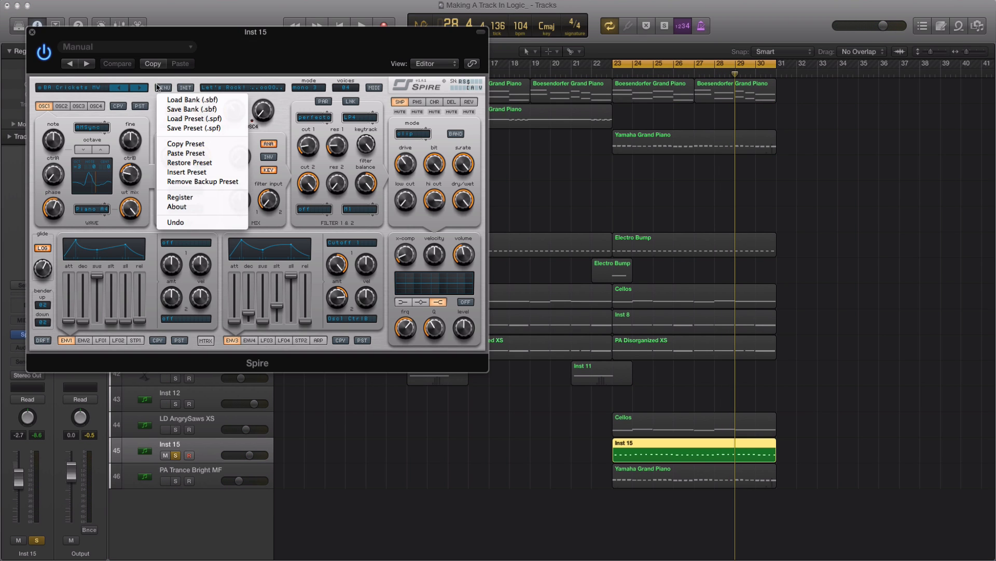
left_click(182, 119)
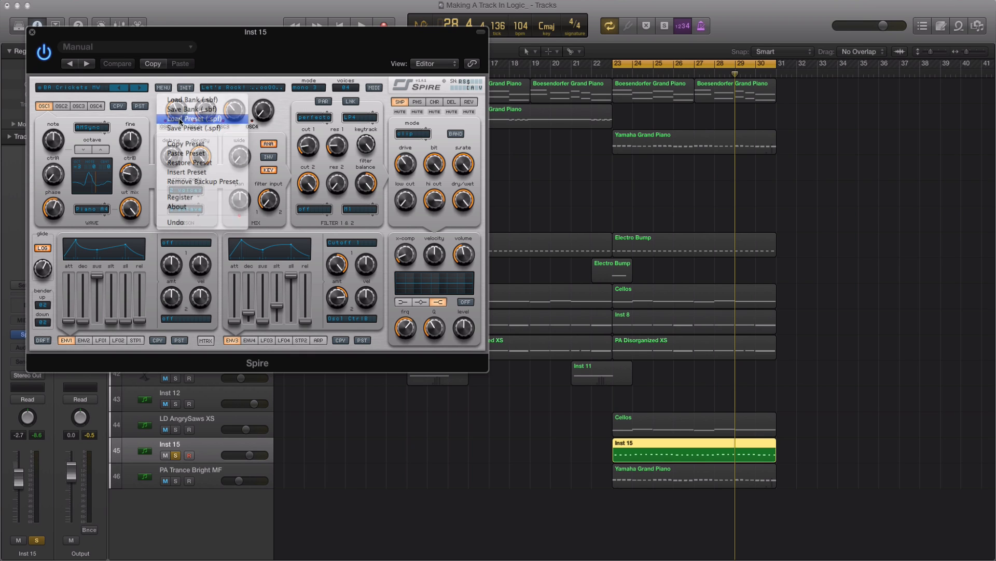
double_click(641, 194)
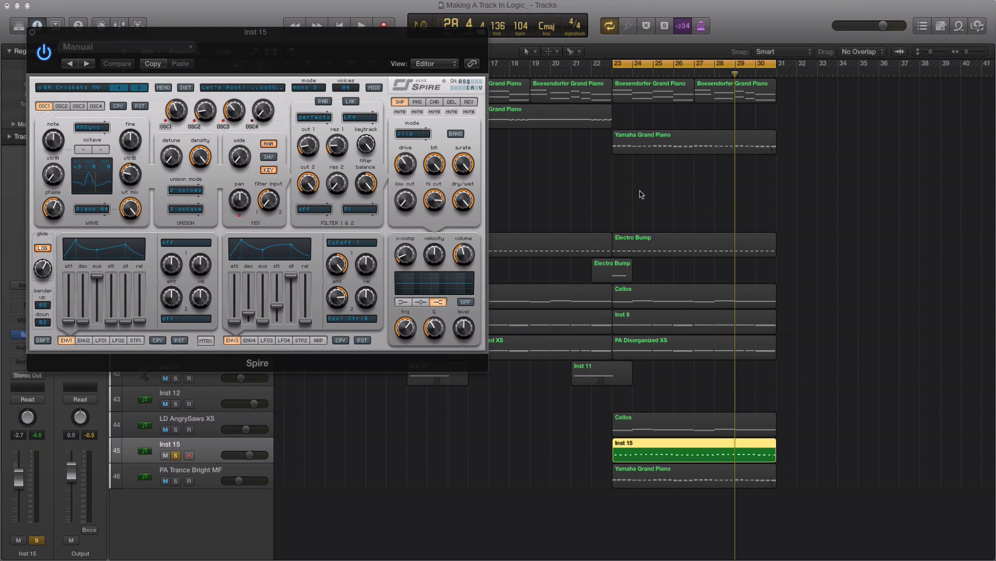
left_click(32, 32)
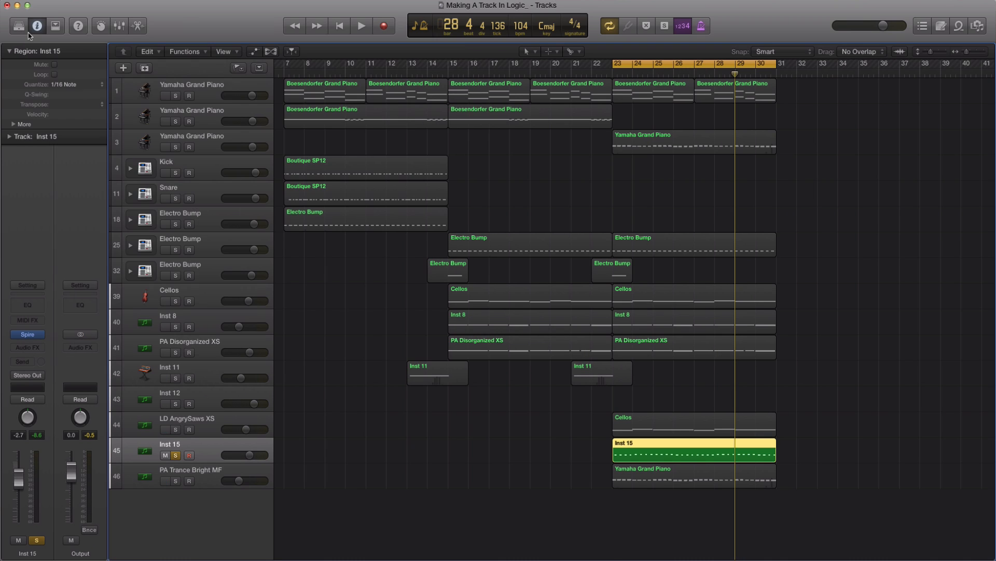
- Play back the soloed Inst 15 part from bar 23, unsolo it and listen to it in the full mix
key("space")
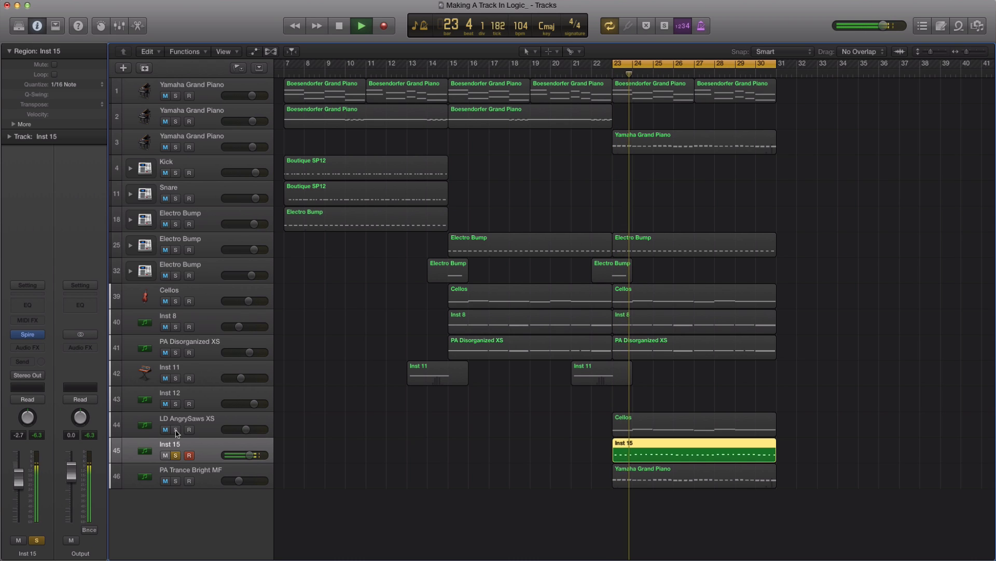
left_click(176, 456)
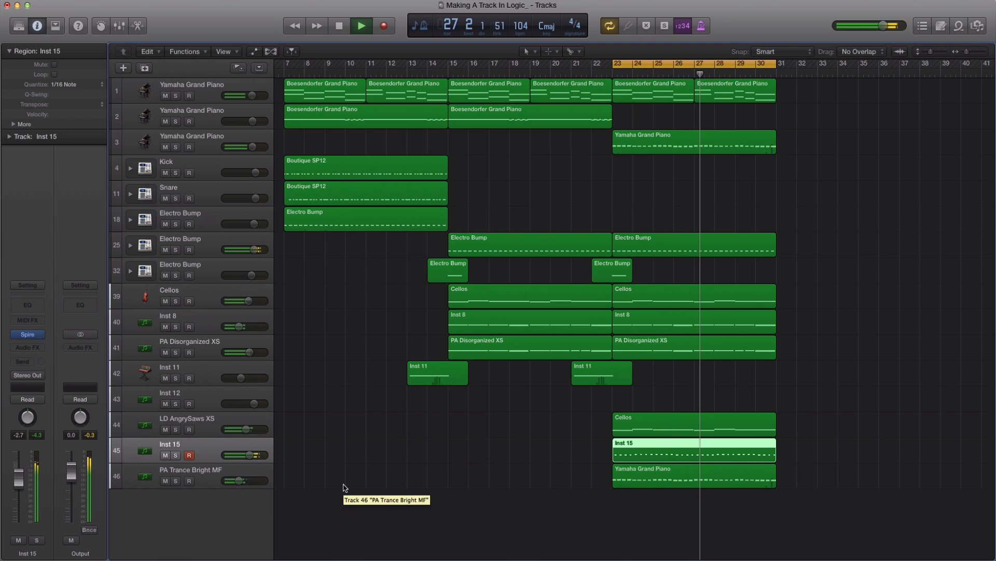
key("space")
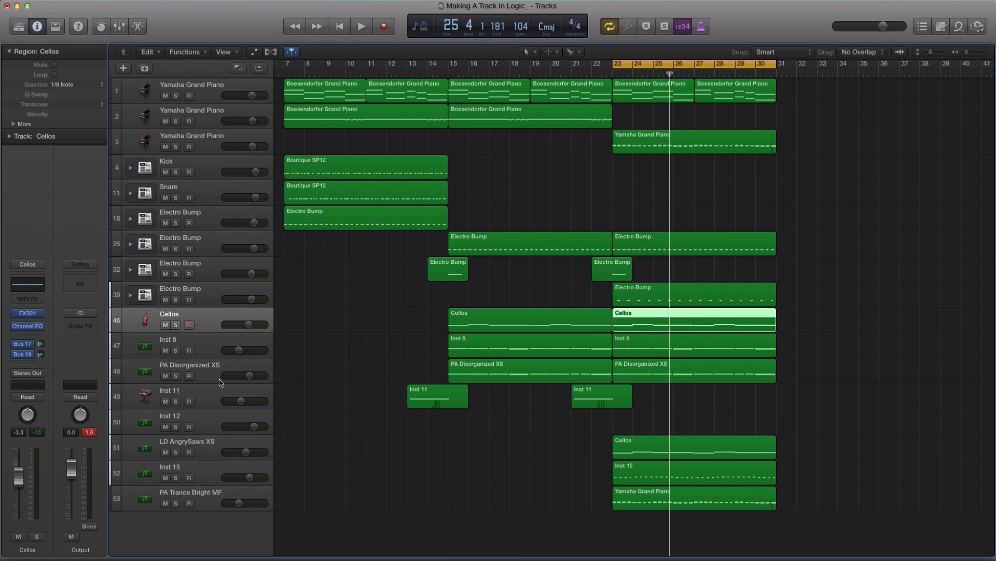
- Duplicate the Electro Bump track directly above the Cellos track
left_click(208, 292)
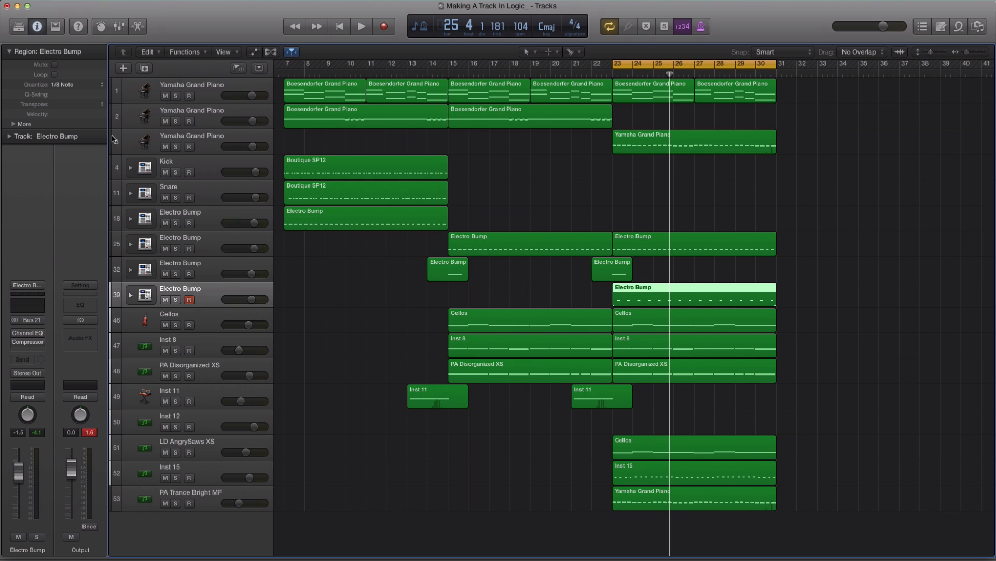
left_click(145, 68)
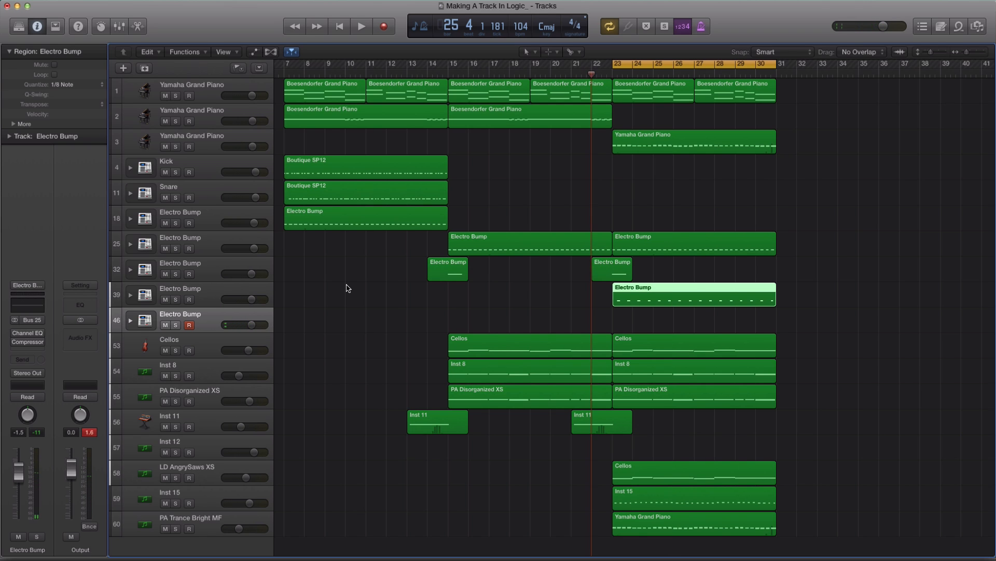
left_click(347, 288)
- Record a hi-hat part from bar 22 to 31 on the duplicated Electro Bump track and quantize it to 1/16 Note
key("space")
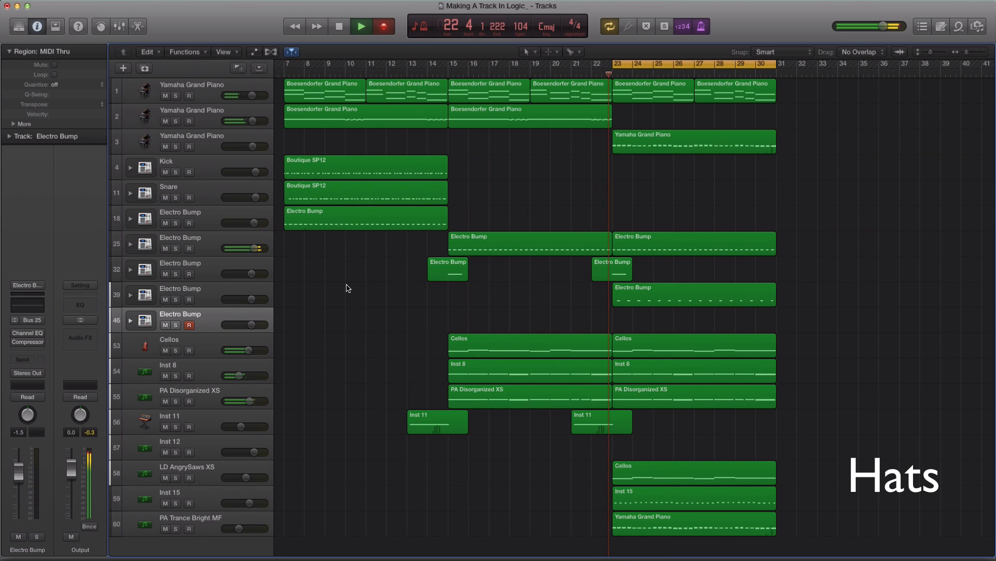
key("r")
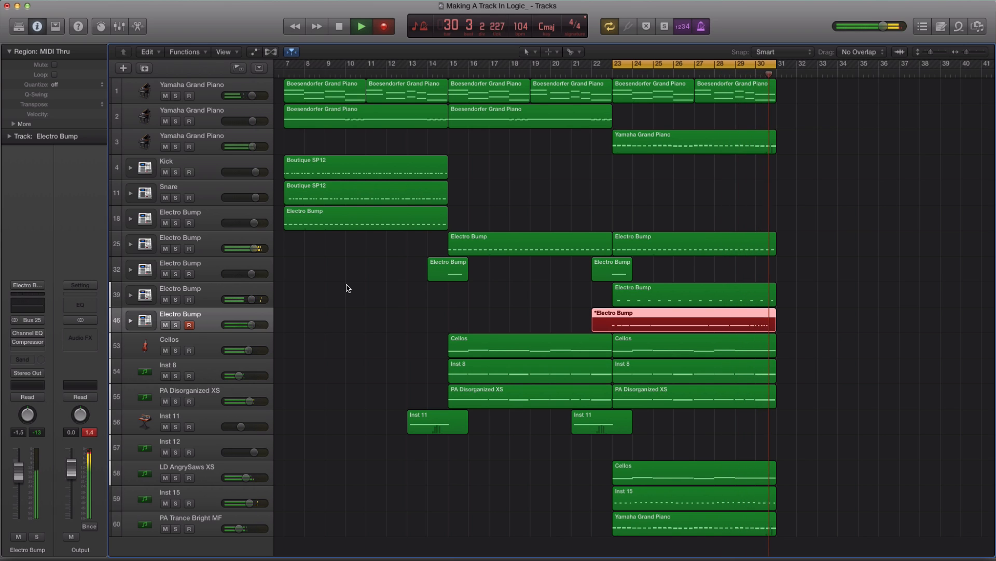
key("space")
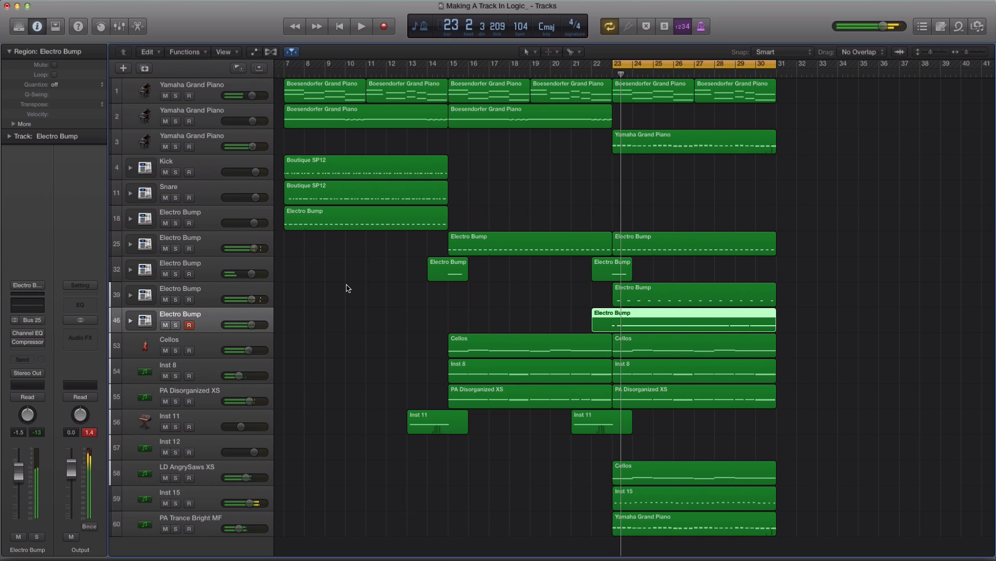
left_click(66, 84)
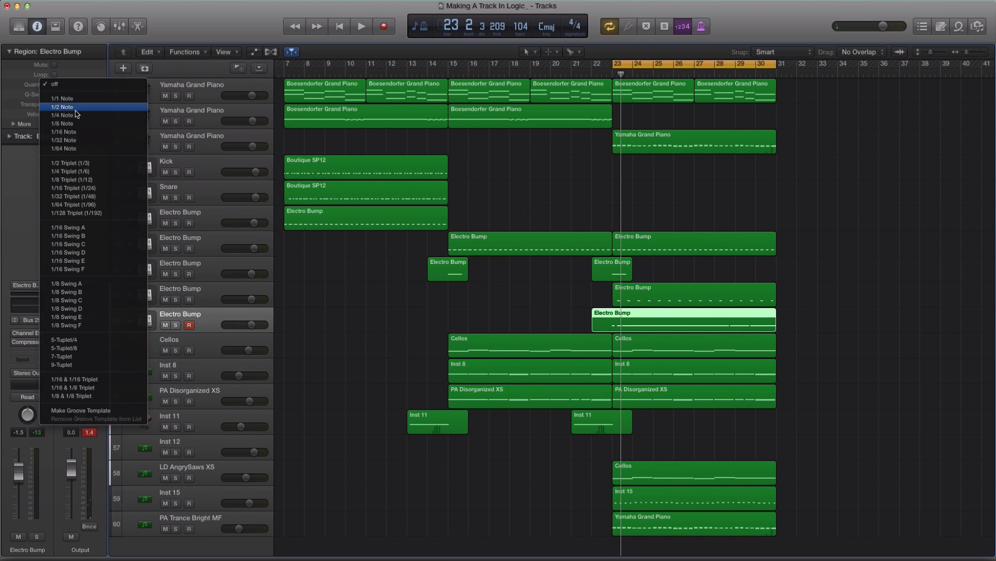
left_click(73, 132)
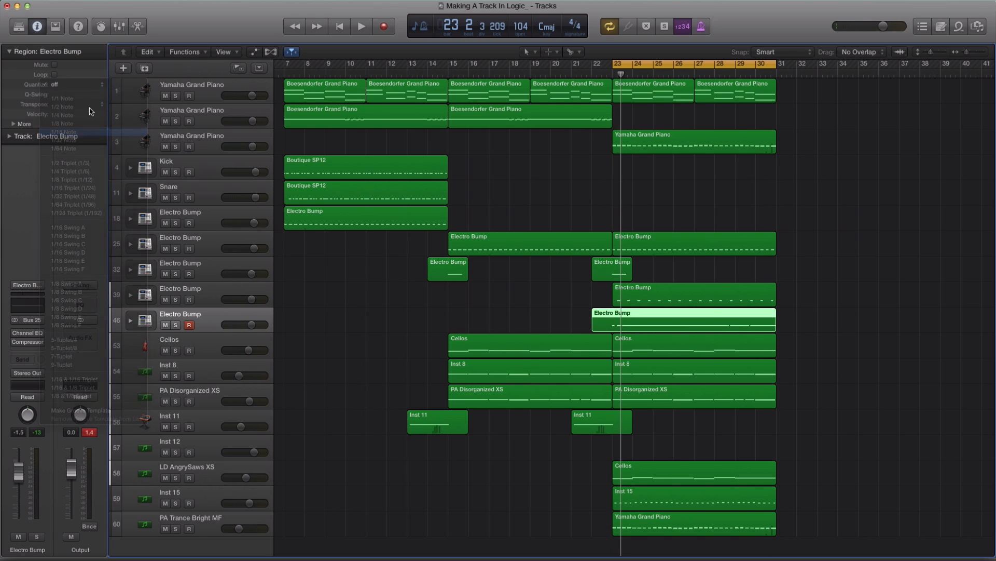
- Duplicate the hi-hat track and record another percussion part over bars 23 to 31, quantized to 1/16 Note
left_click(145, 70)
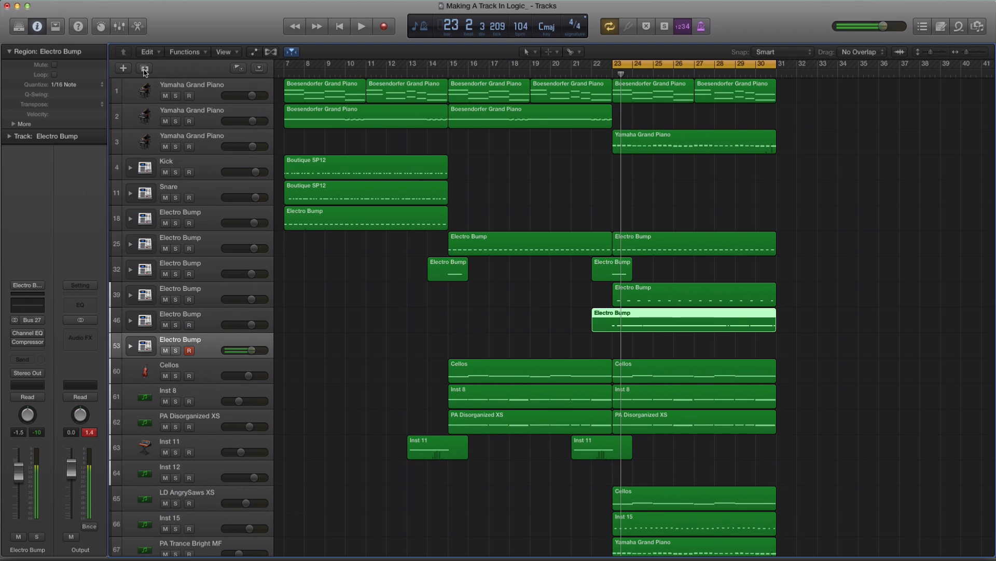
key("space")
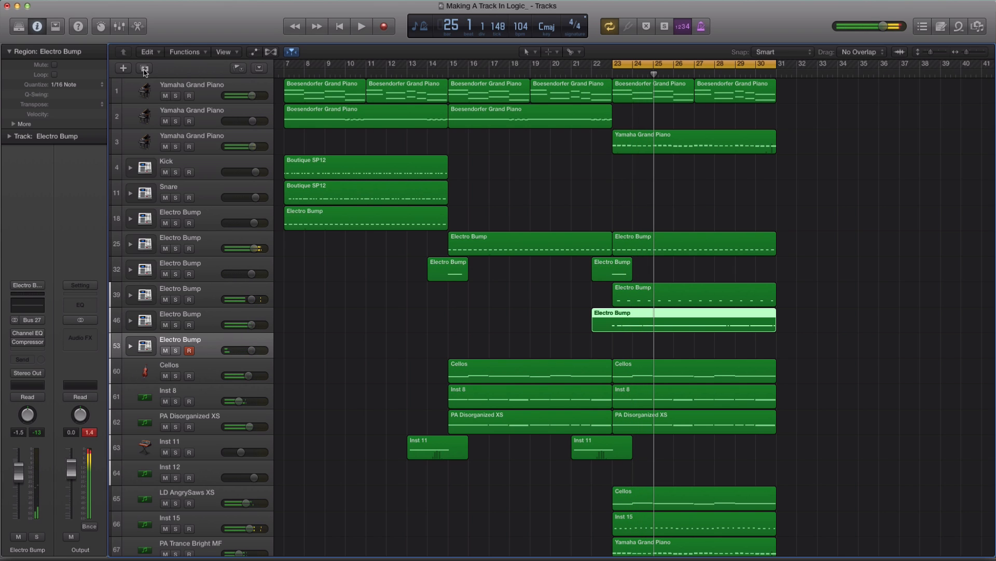
key("r")
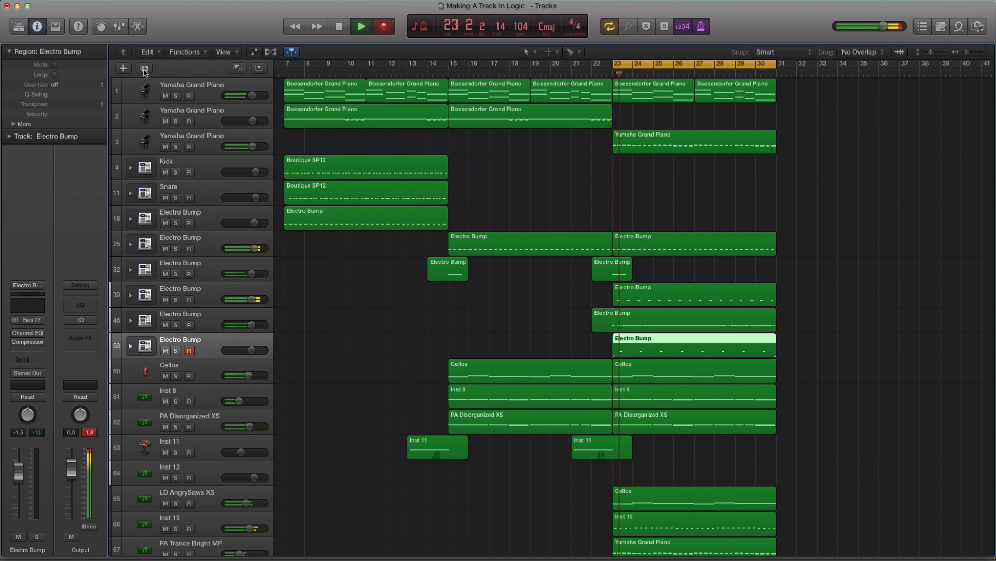
key("space")
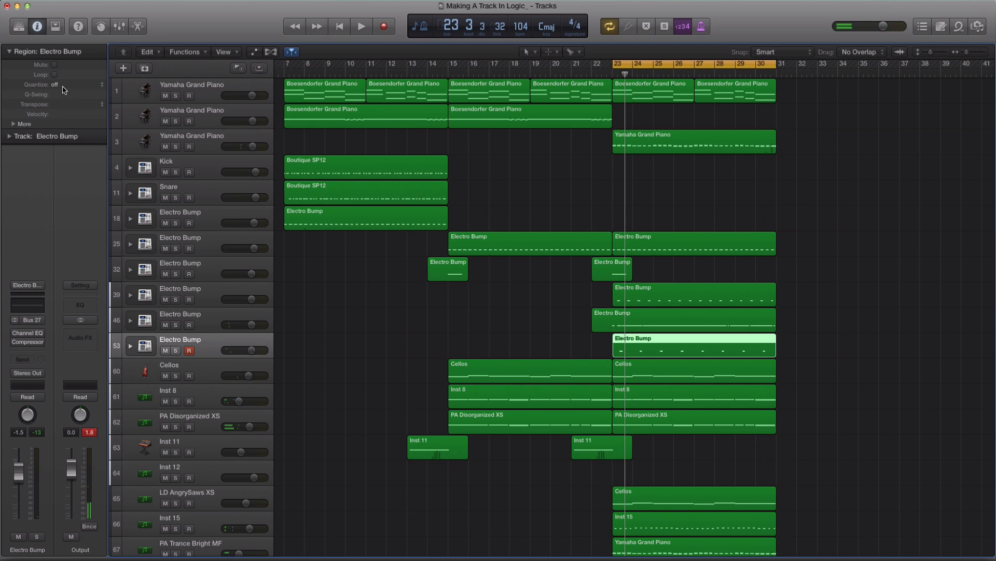
left_click(62, 87)
left_click(72, 132)
- Add one more duplicate Electro Bump track above Cellos and record a further drum part on it from bar 22 to 31
left_click(145, 69)
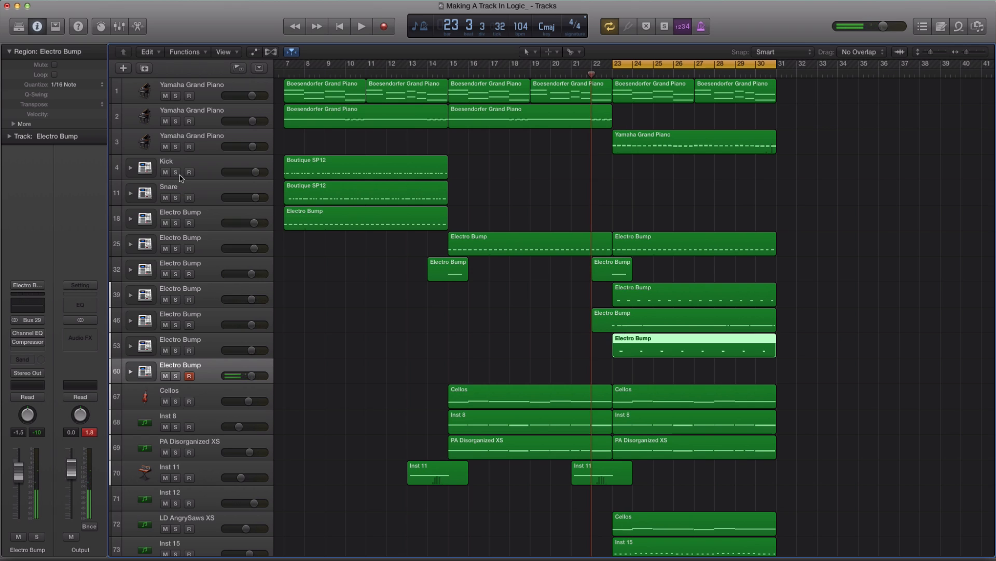
key("space")
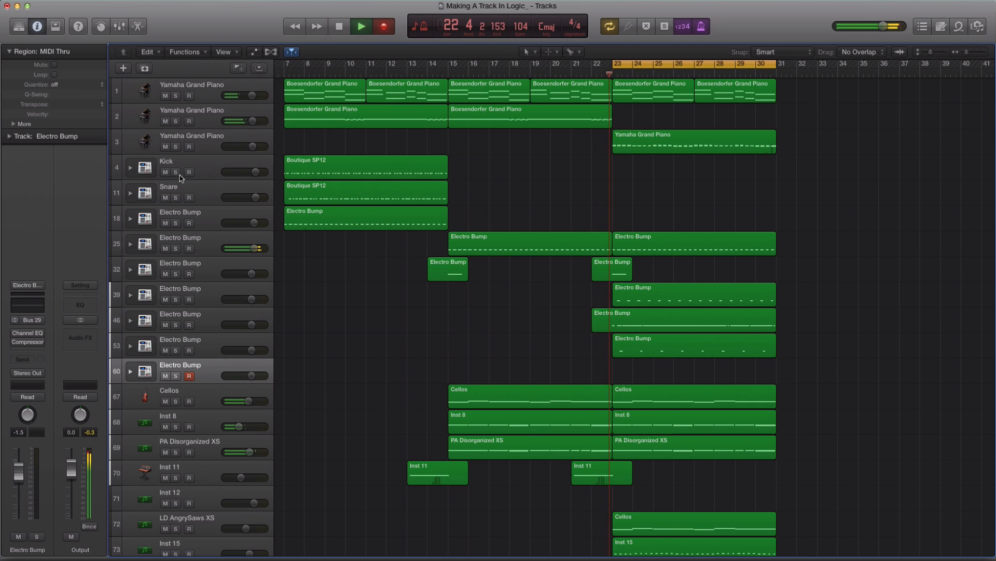
key("r")
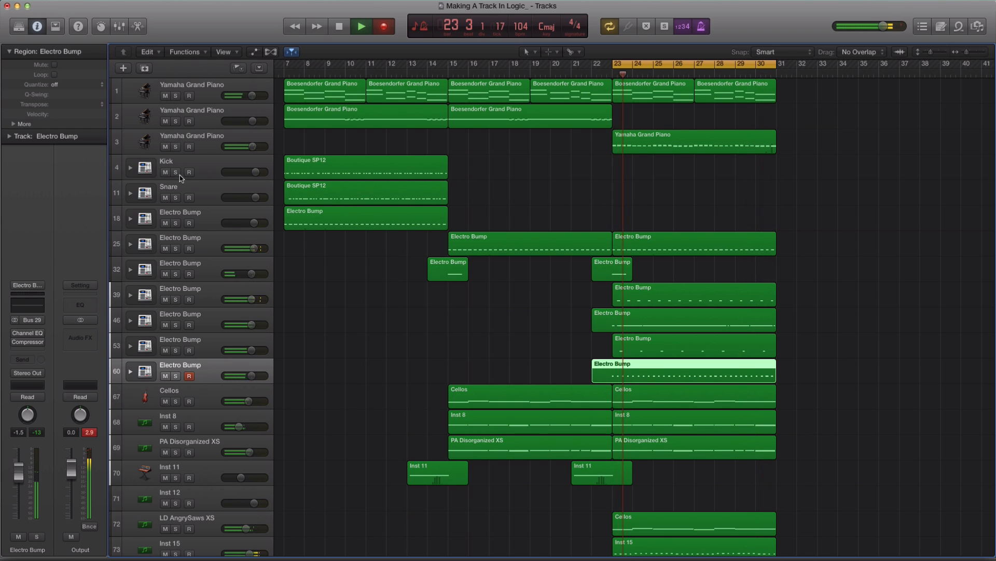
key("space")
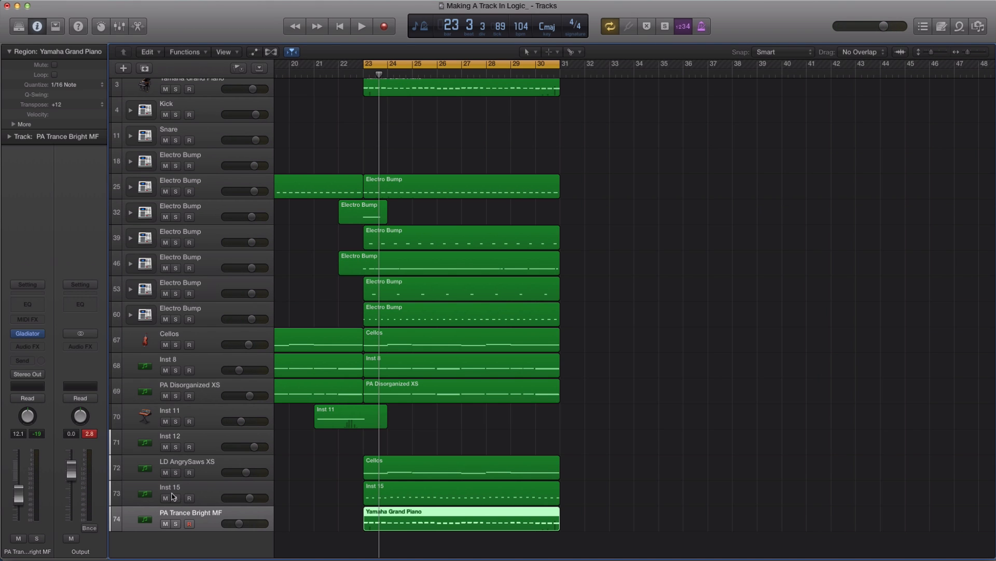
- Create a software instrument track below PA Trance Bright MF and load the stereo Reveal Sound Spire AU instrument on it
left_click(123, 68)
left_click(621, 158)
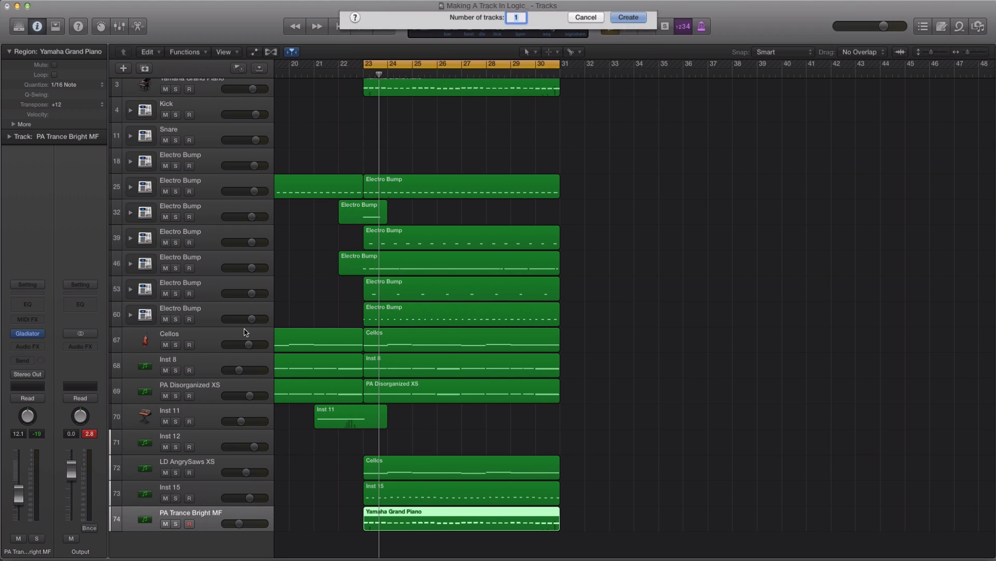
left_click(29, 335)
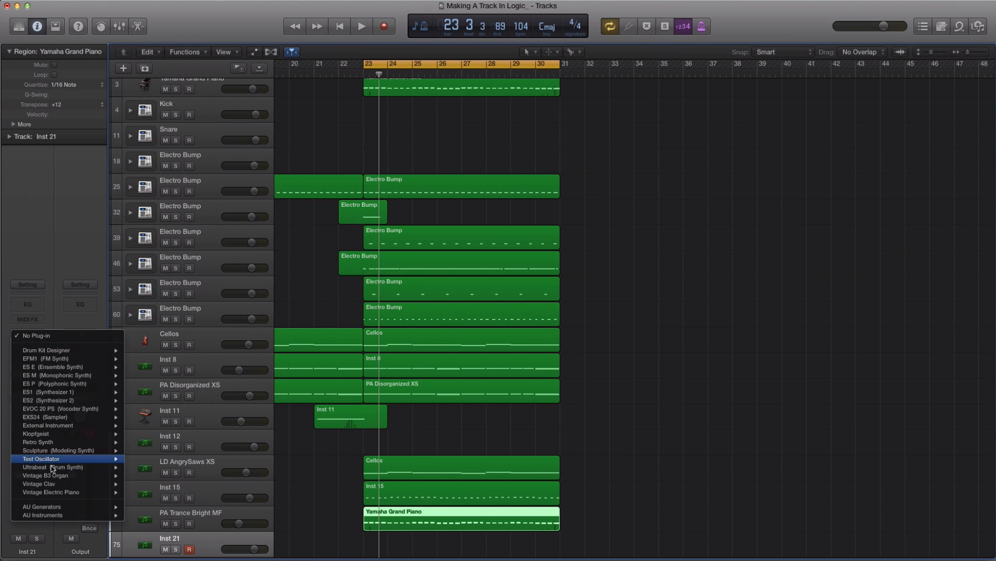
mouse_move(60, 514)
mouse_move(152, 519)
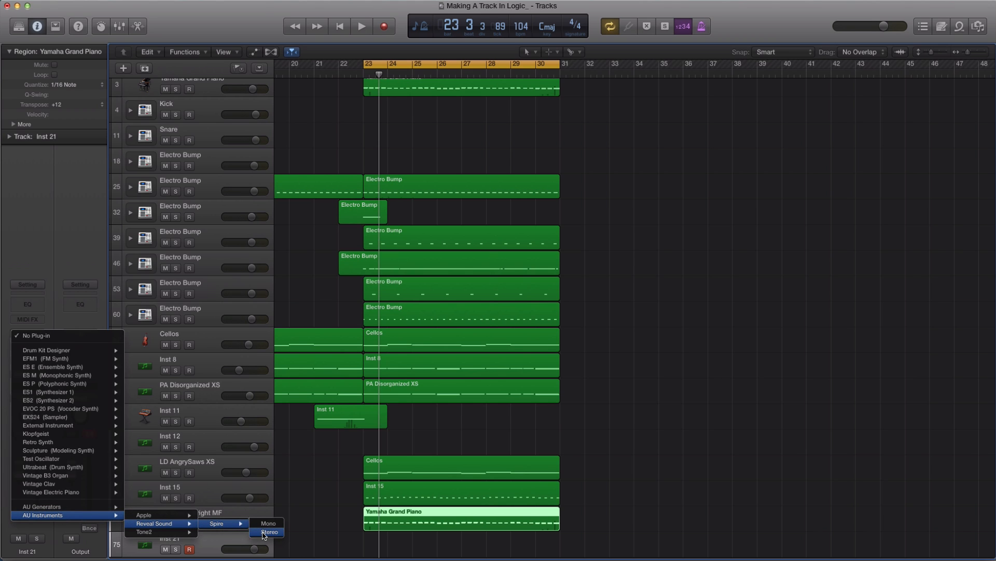
left_click(263, 533)
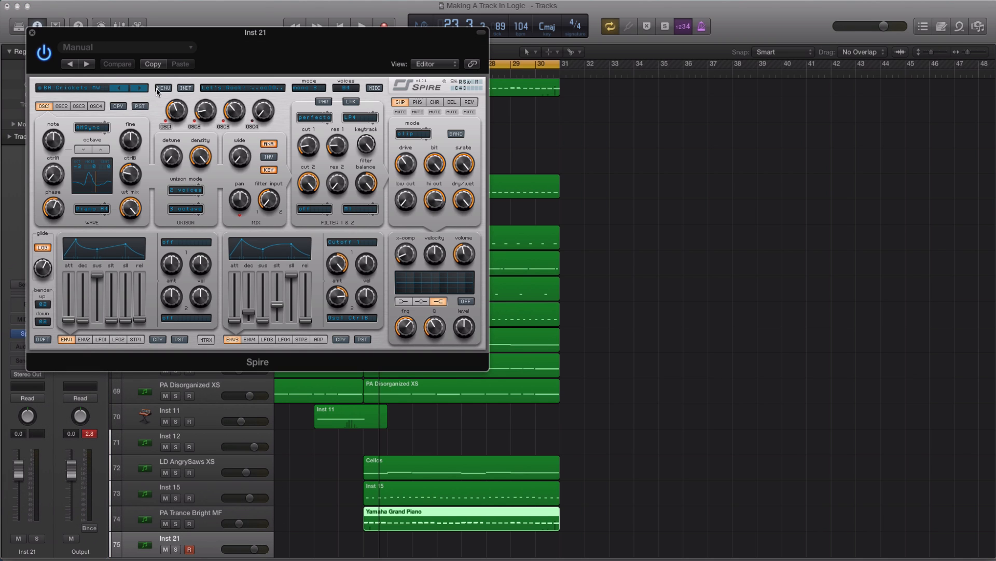
- Load the Lead_Melody.spf preset into Spire and close the plug-in window
left_click(158, 90)
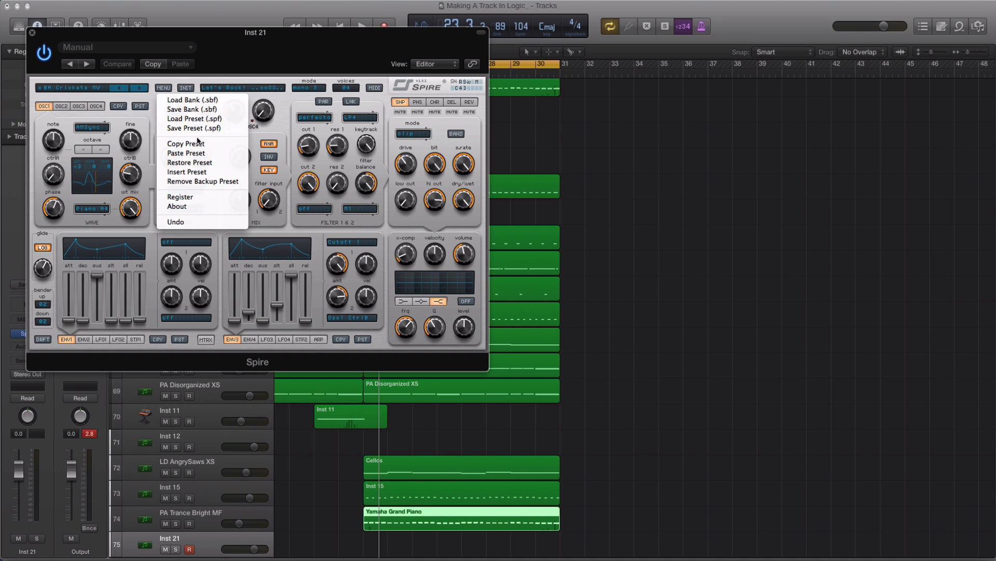
left_click(194, 119)
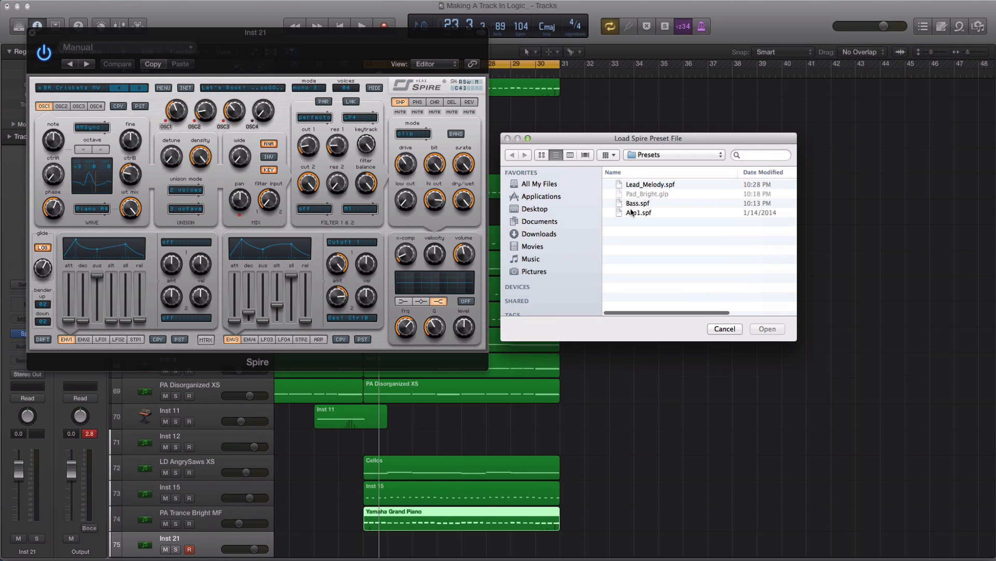
double_click(638, 188)
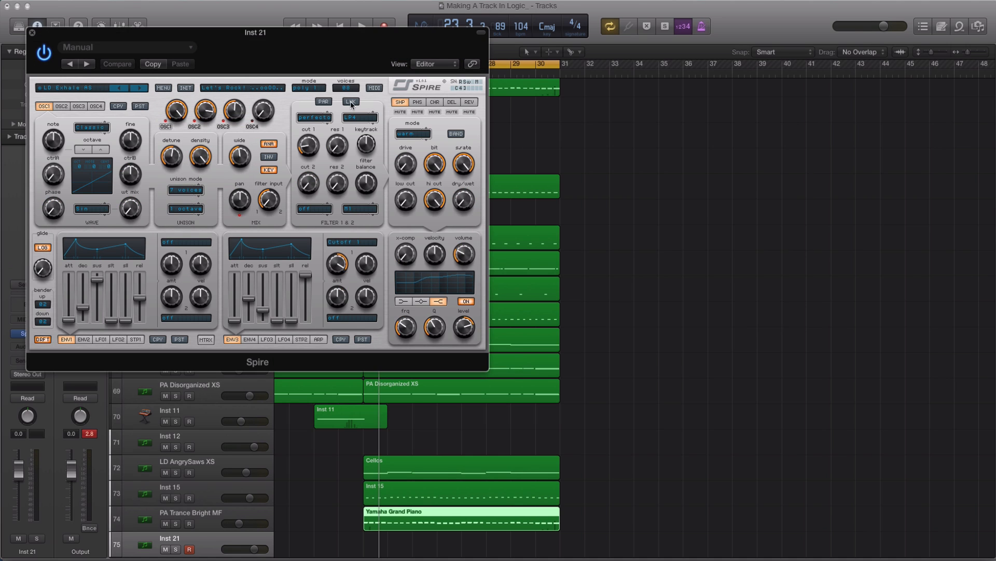
left_click(32, 33)
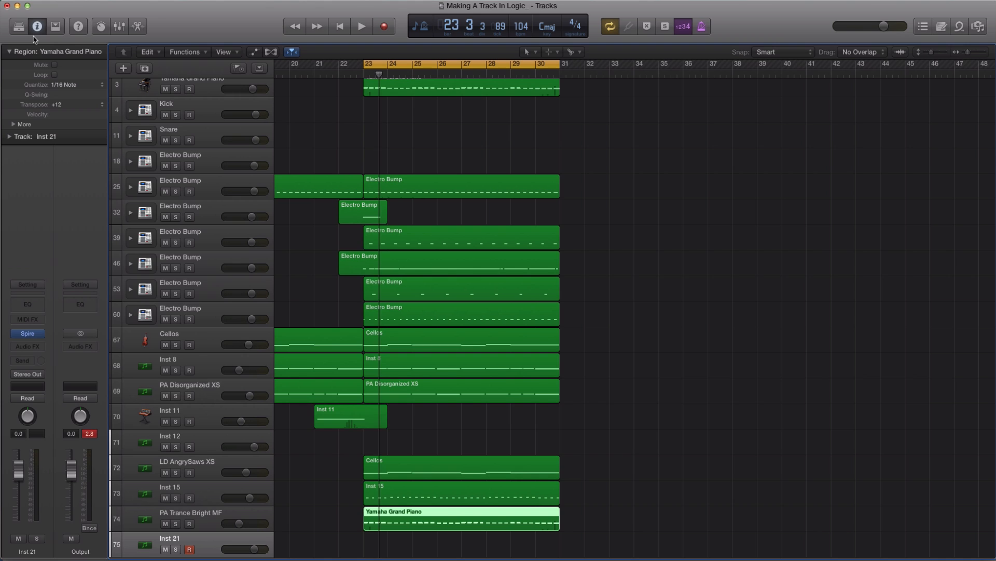
- Rehearse the lead melody over the looped section and record it on the Inst 21 track from bar 22 to 31
key("space")
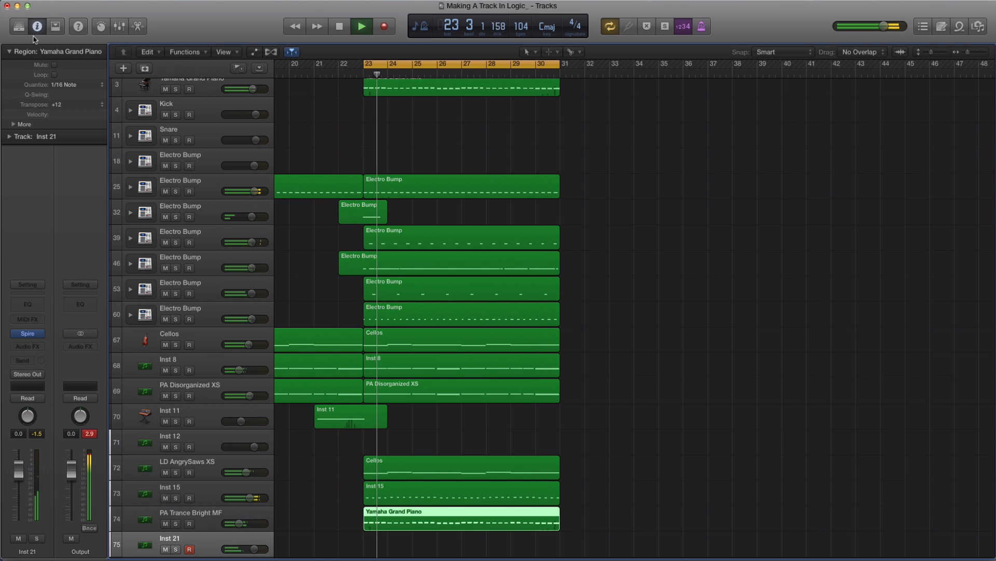
key("space")
key("r")
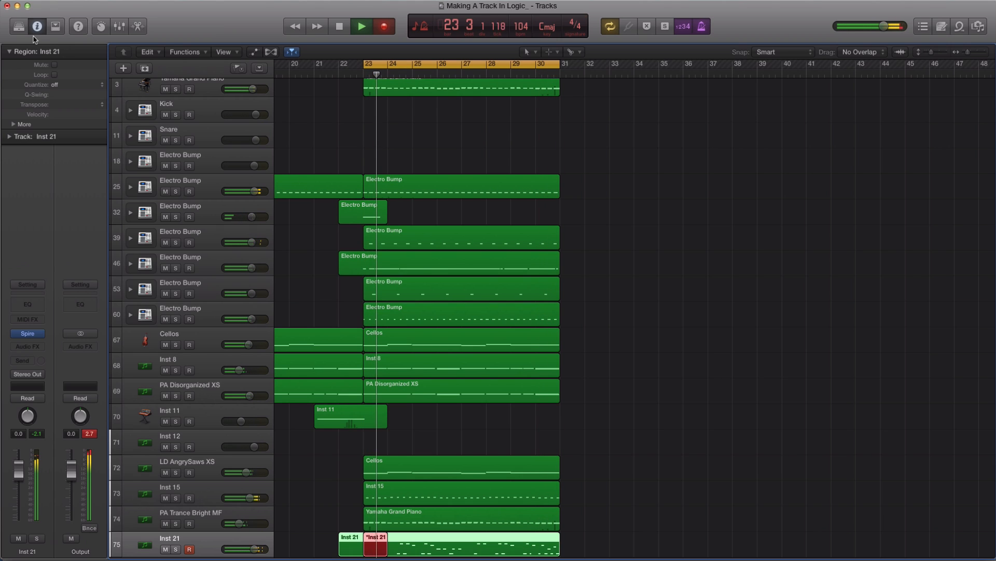
key("space")
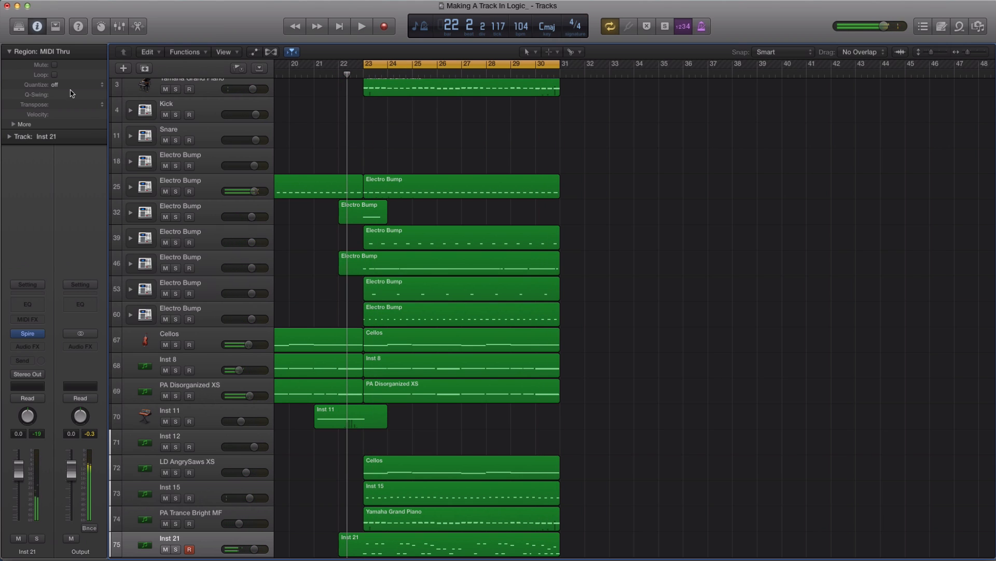
- Delete the recorded lead melody region on the Inst 21 track and record a new take from bar 22 to 31
left_click(415, 542)
key("Delete")
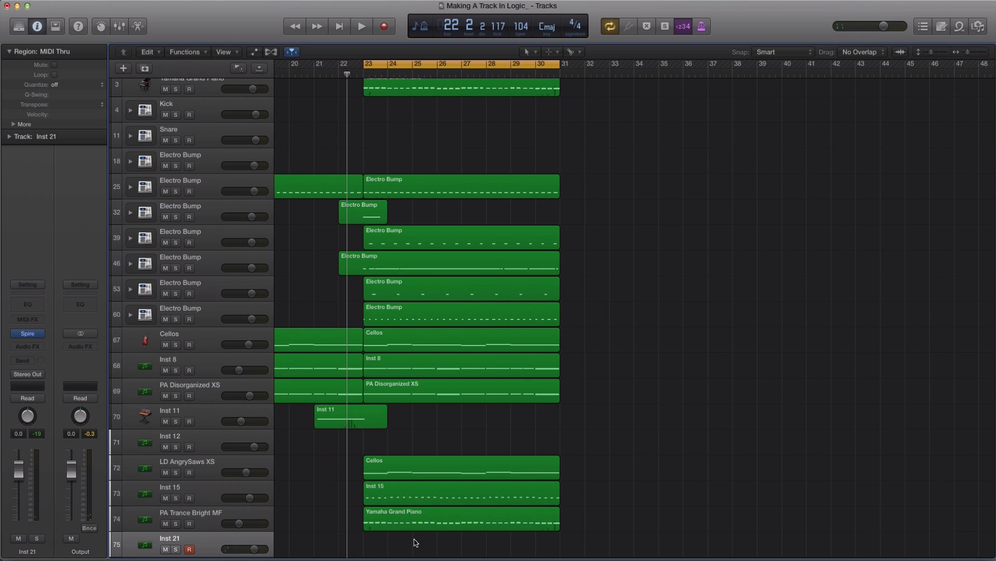
key("space")
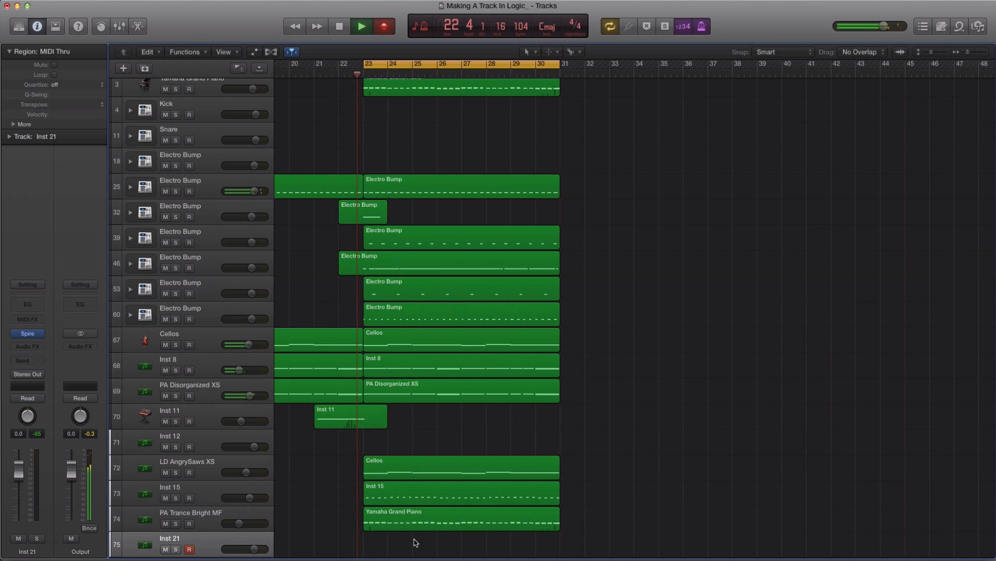
key("r")
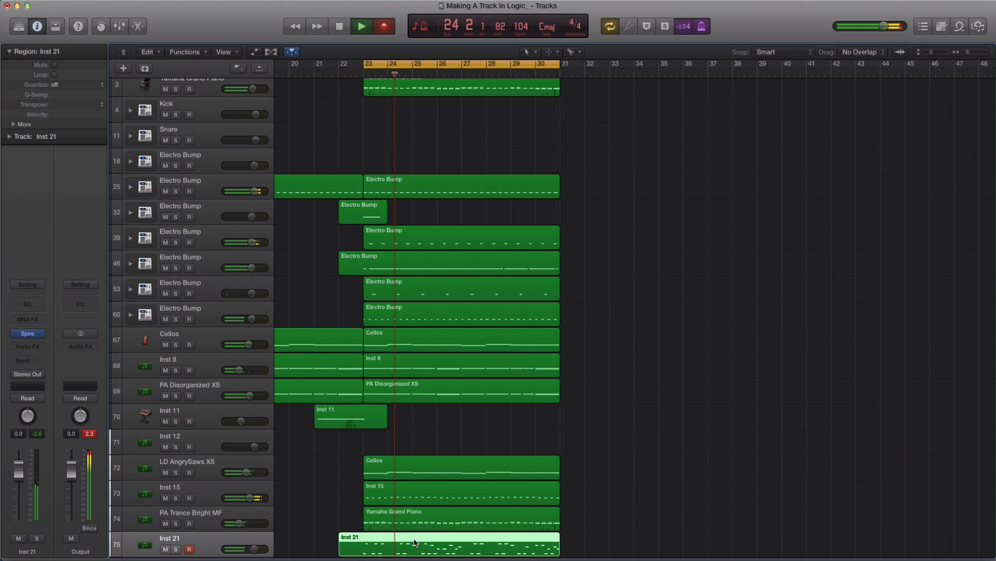
key("space")
- Quantize the new Inst 21 lead melody region to 1/16 Note and play back the looped section to check it
left_click(61, 83)
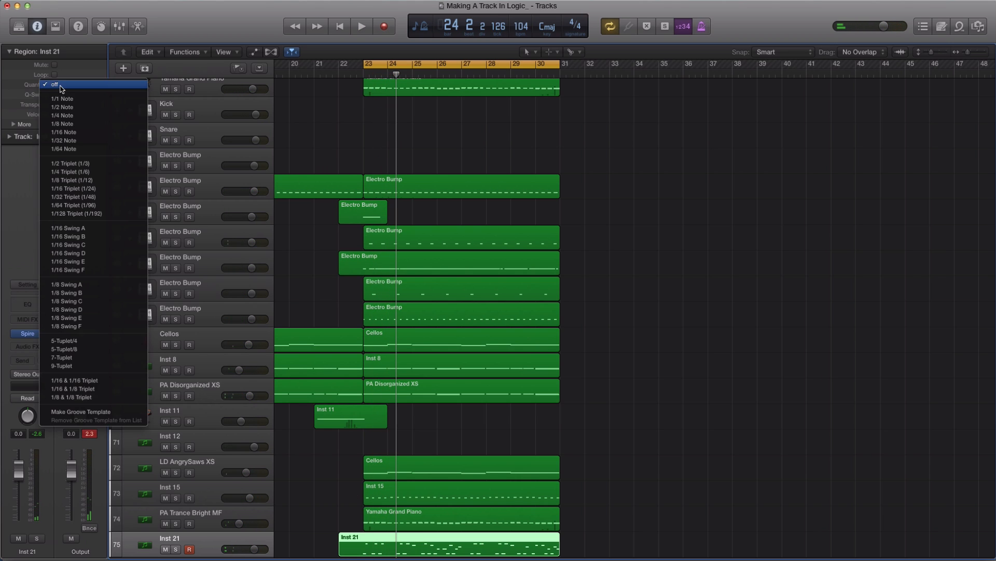
left_click(68, 136)
key("space")
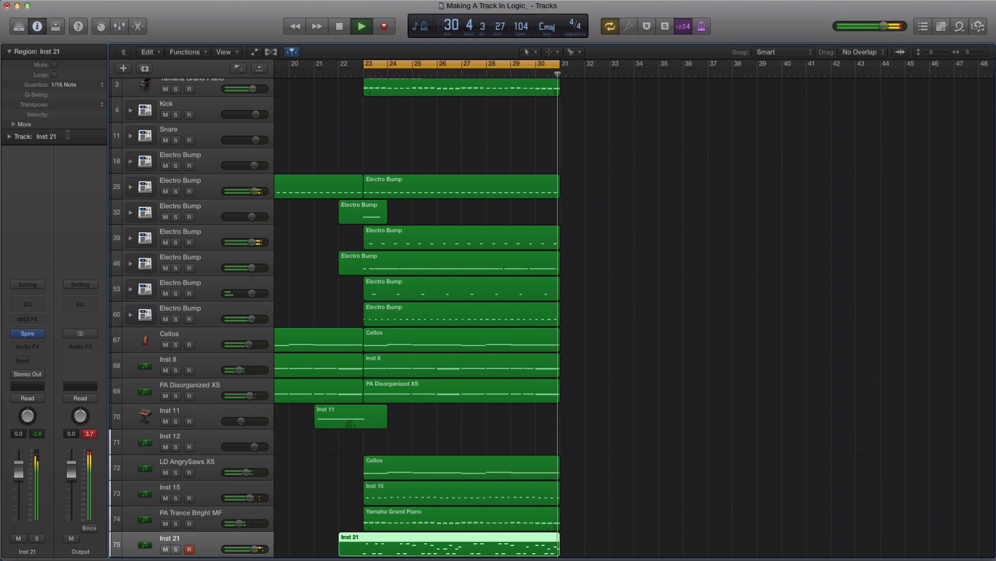
key("space")
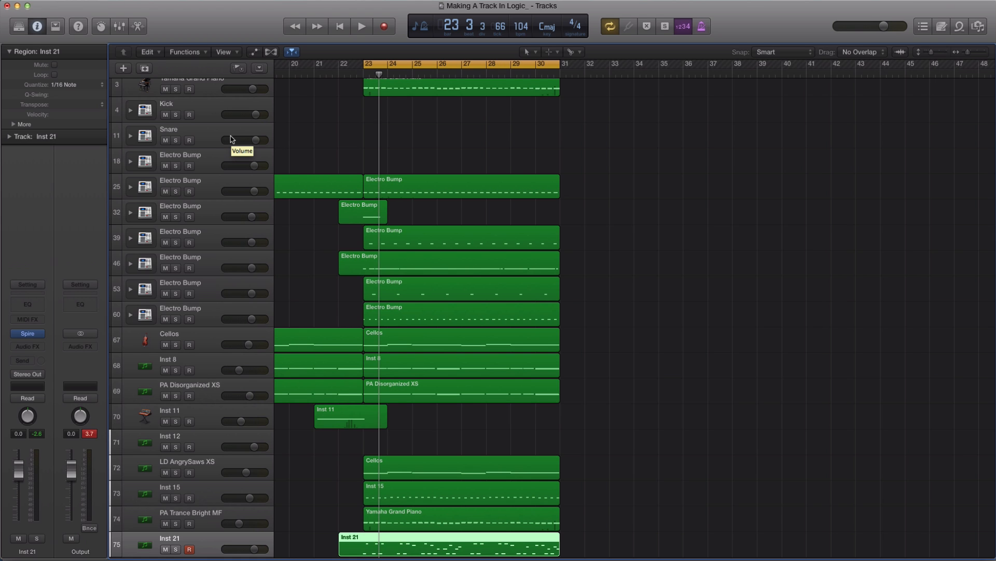
- Set the cycle range from bar 7 to bar 31, covering all the sections, and play the whole arrangement through
scroll(370, 152, "left", 10)
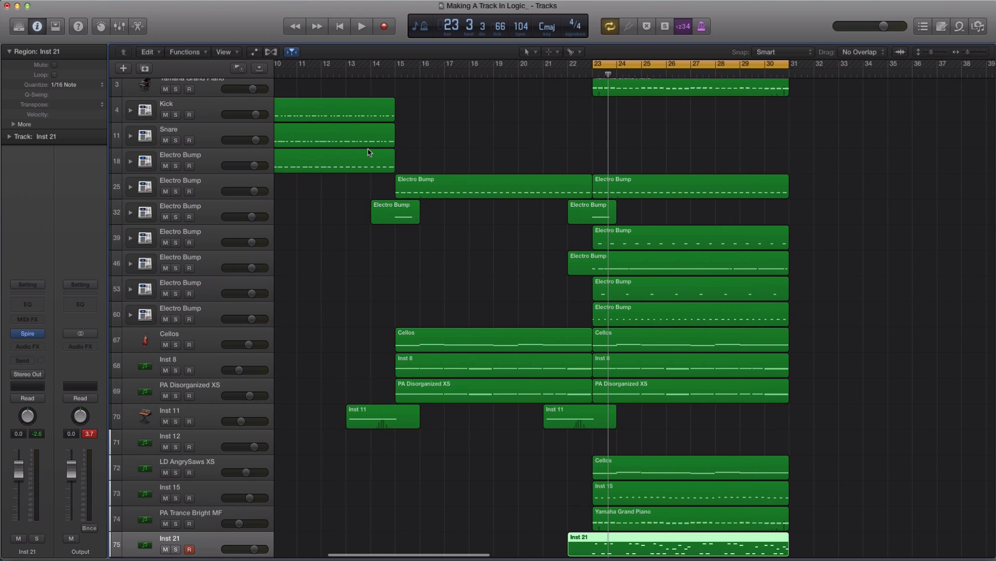
scroll(370, 152, "down", 6)
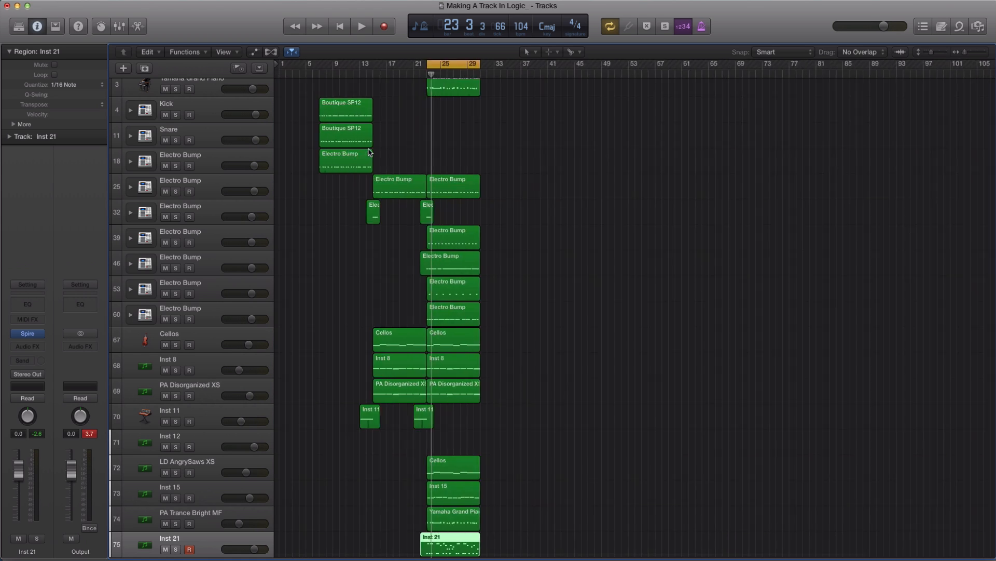
scroll(370, 152, "up", 4)
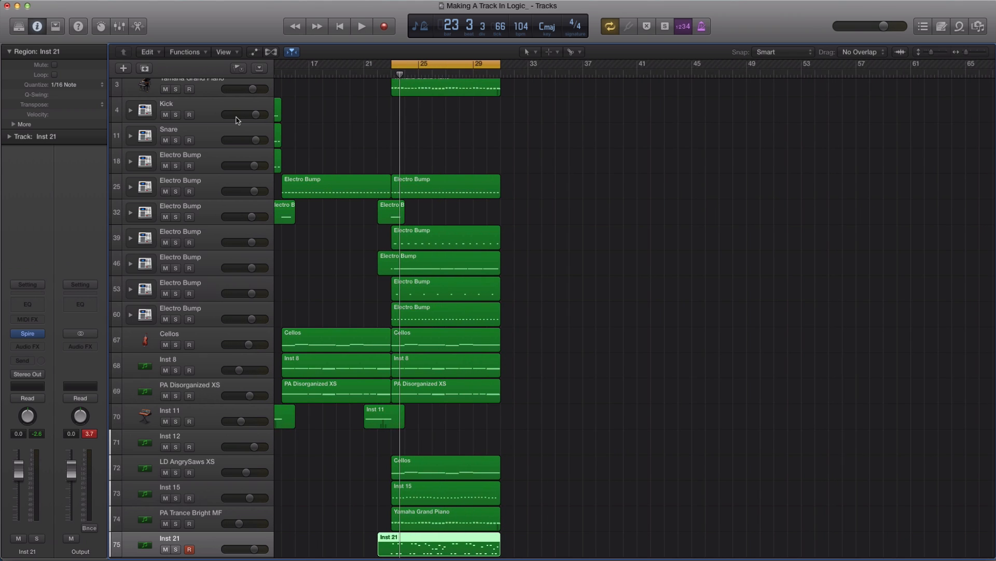
scroll(345, 133, "left", 9)
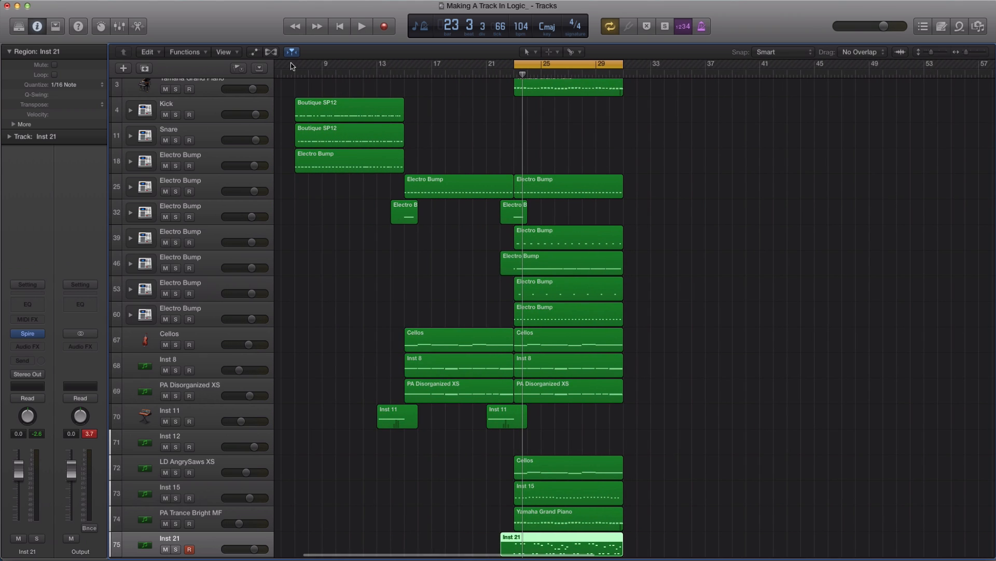
left_click_drag(292, 66, 622, 56)
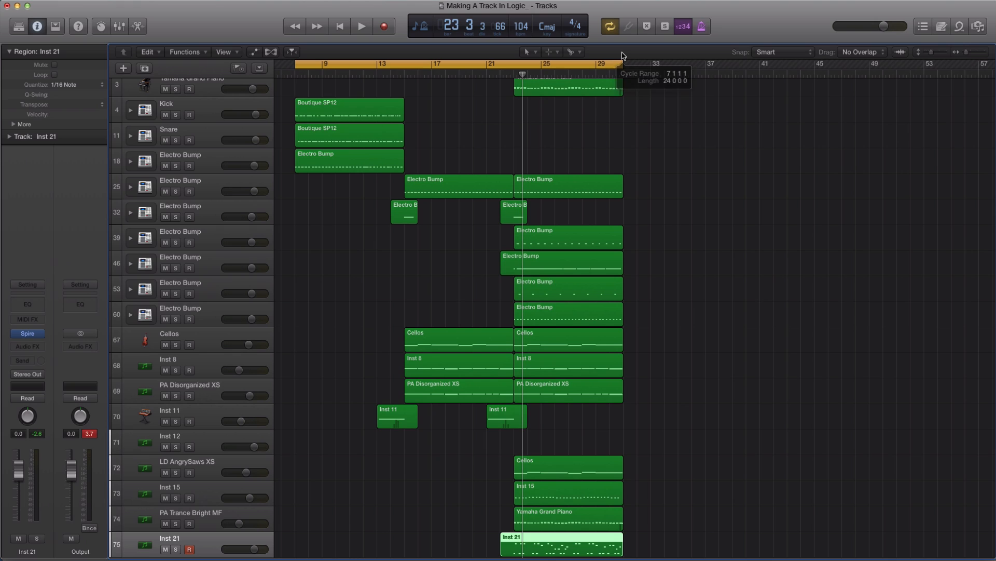
key("space")
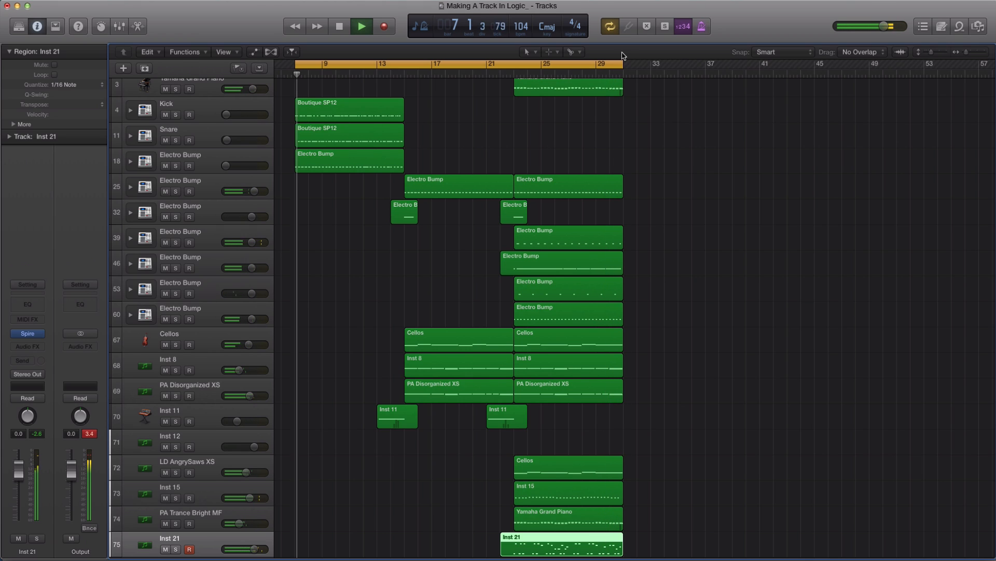
key("space")
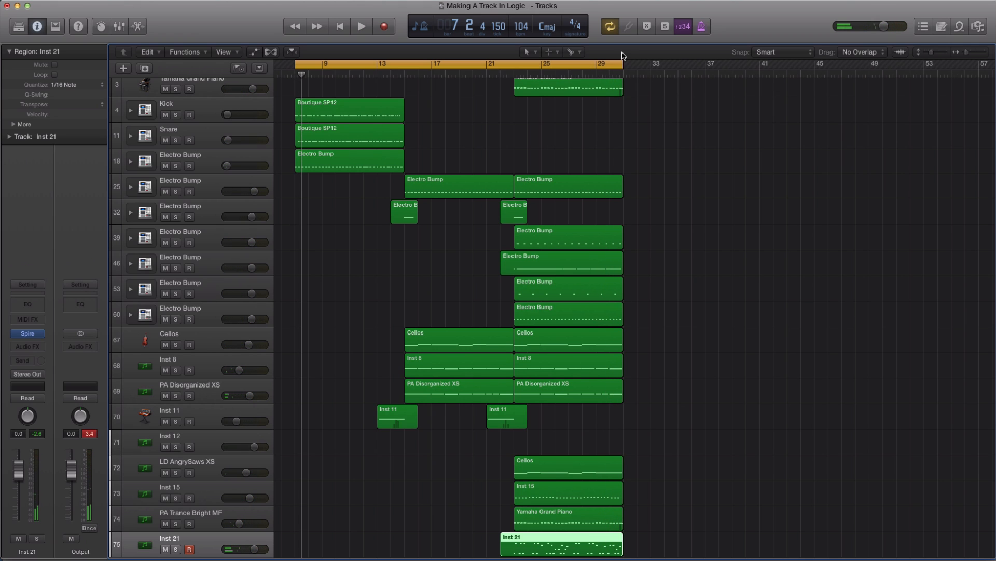